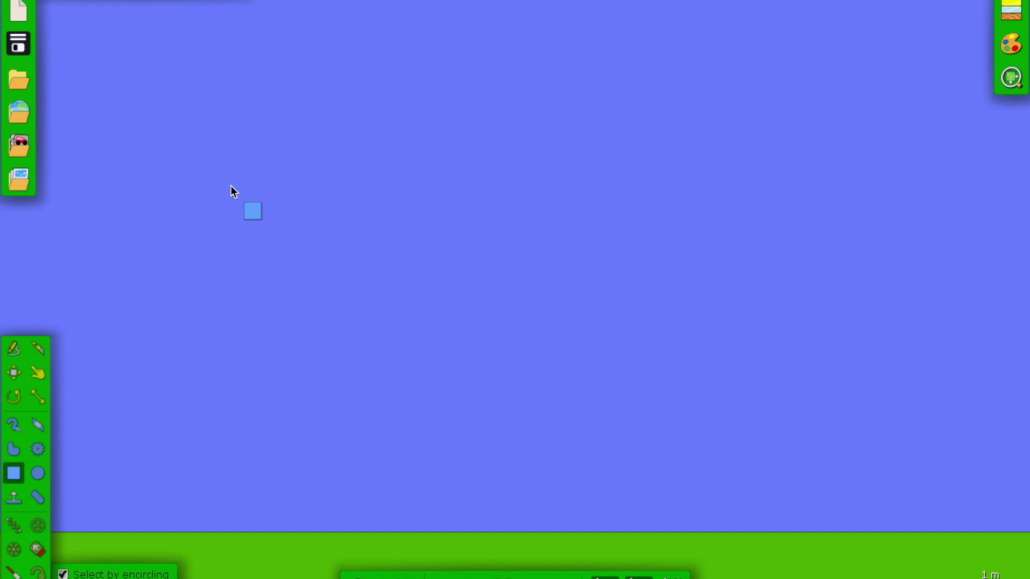
Step: Draw a rectangular box in mid-air, redrawing it after undoing the first one that fell
drag(401, 248, 188, 286)
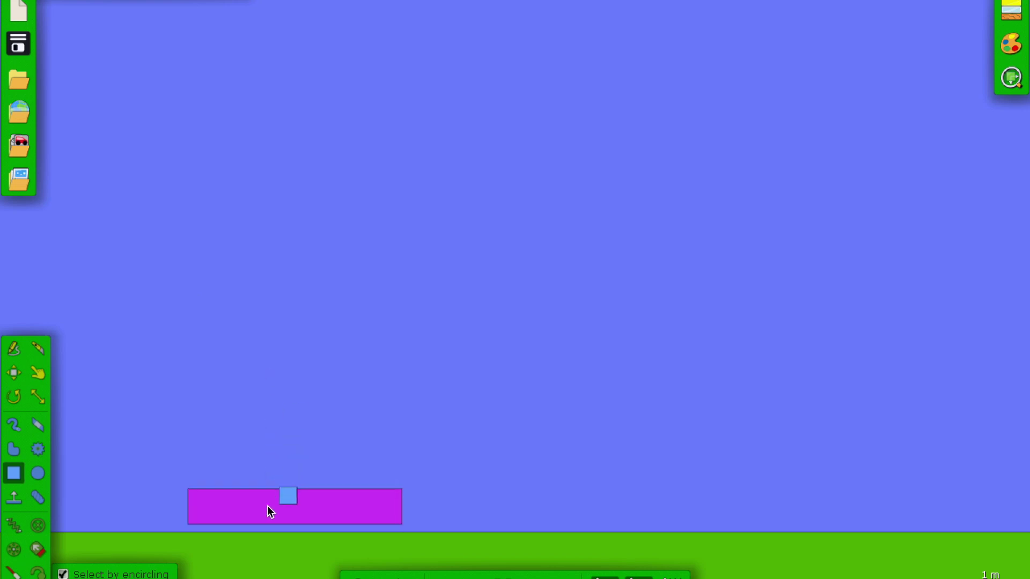
key(ctrl+z)
drag(394, 254, 209, 298)
Step: Recolour the box from magenta to red through its Appearance options
right_click(275, 278)
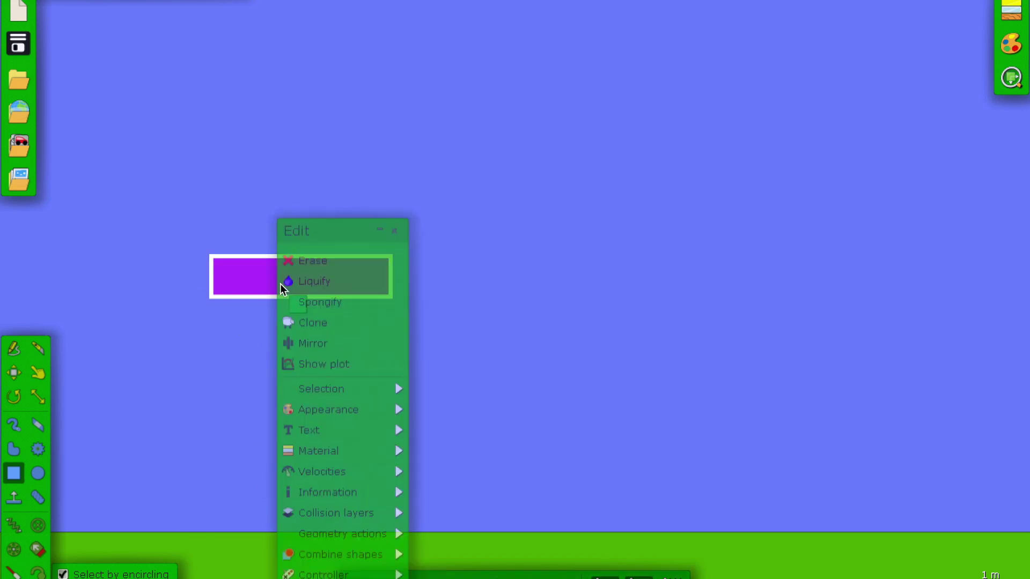
mouse_move(307, 419)
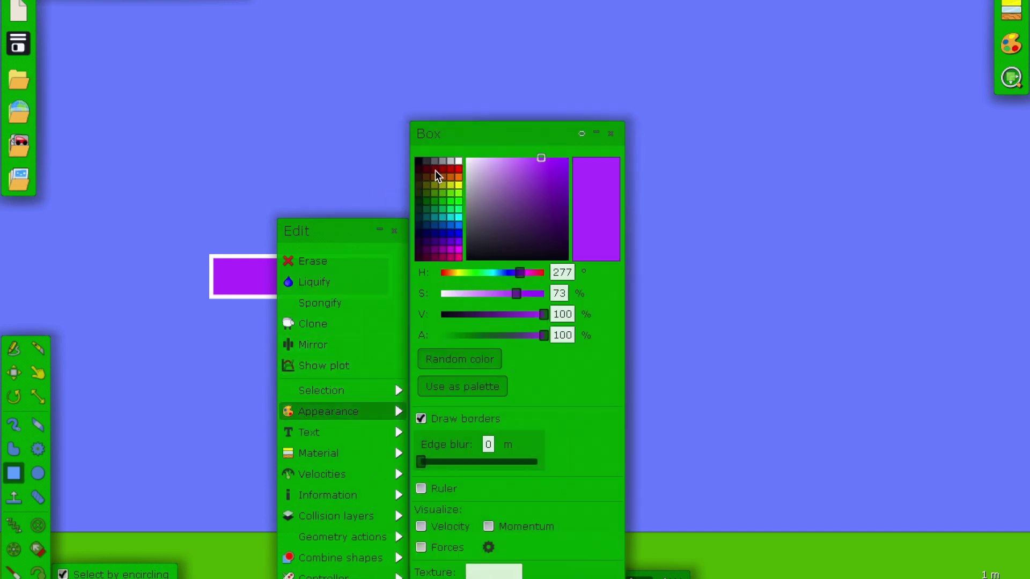
click(457, 168)
mouse_move(396, 536)
click(198, 419)
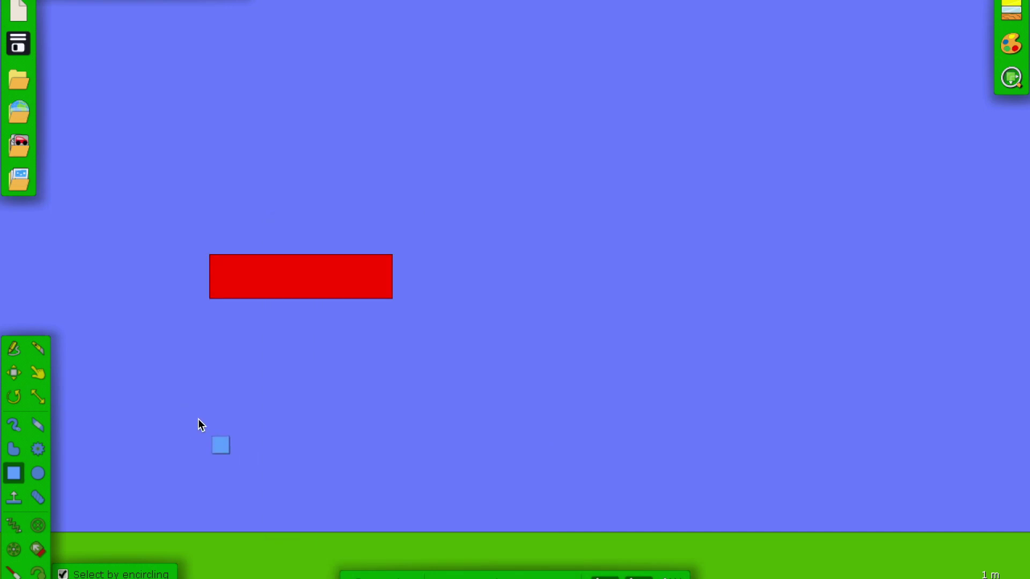
click(282, 280)
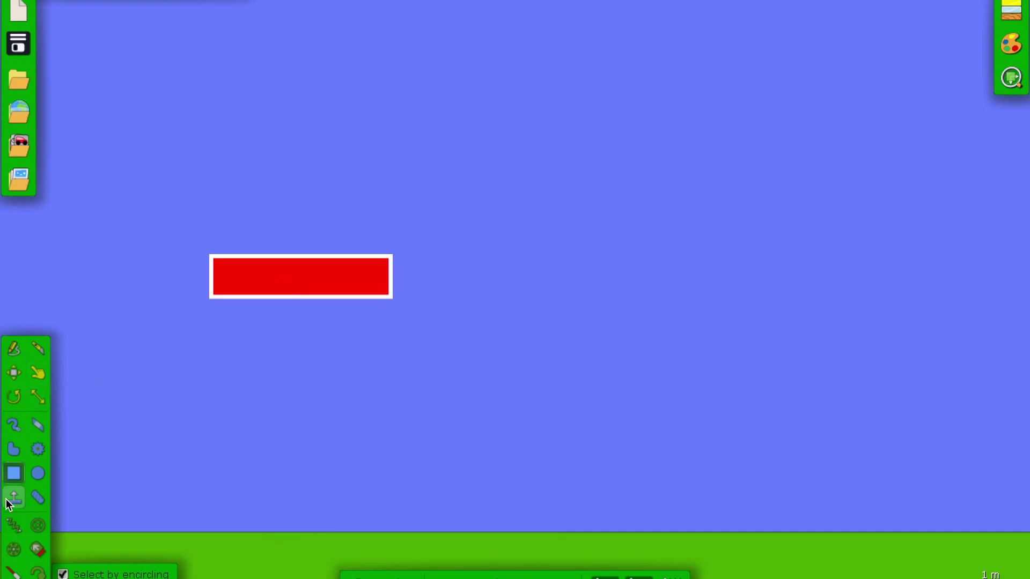
click(37, 473)
drag(294, 168, 293, 198)
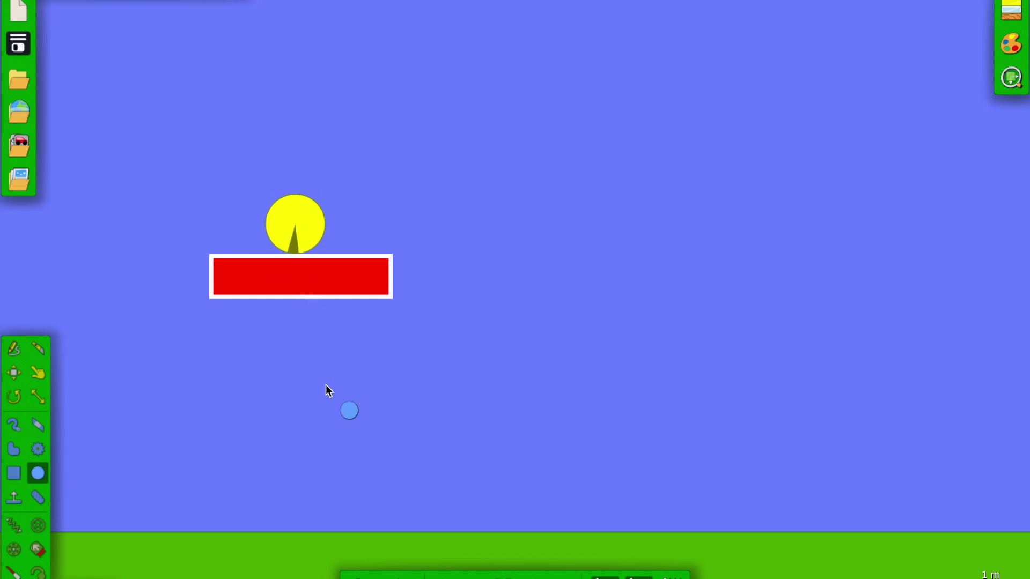
click(275, 224)
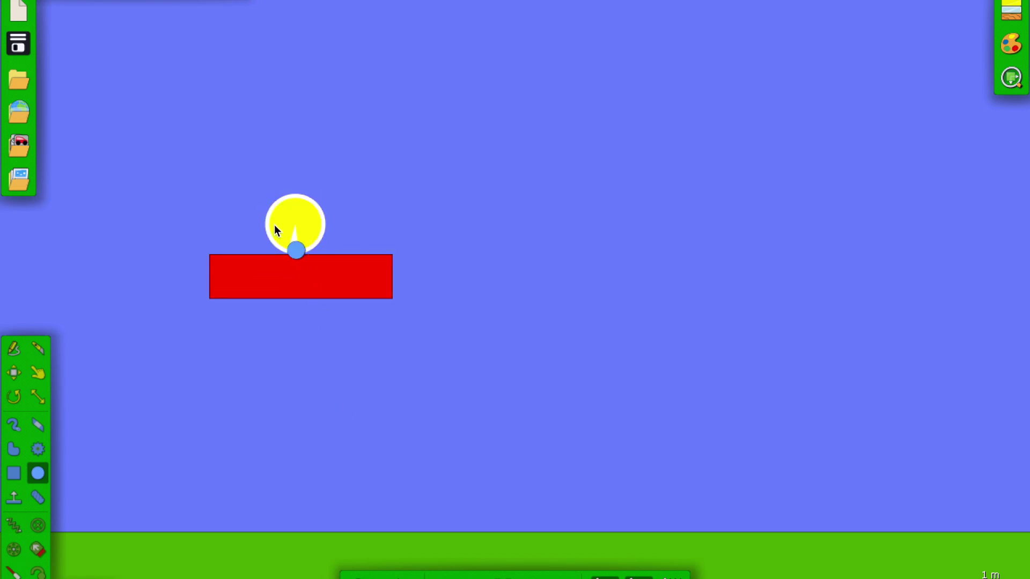
key(Delete)
click(299, 289)
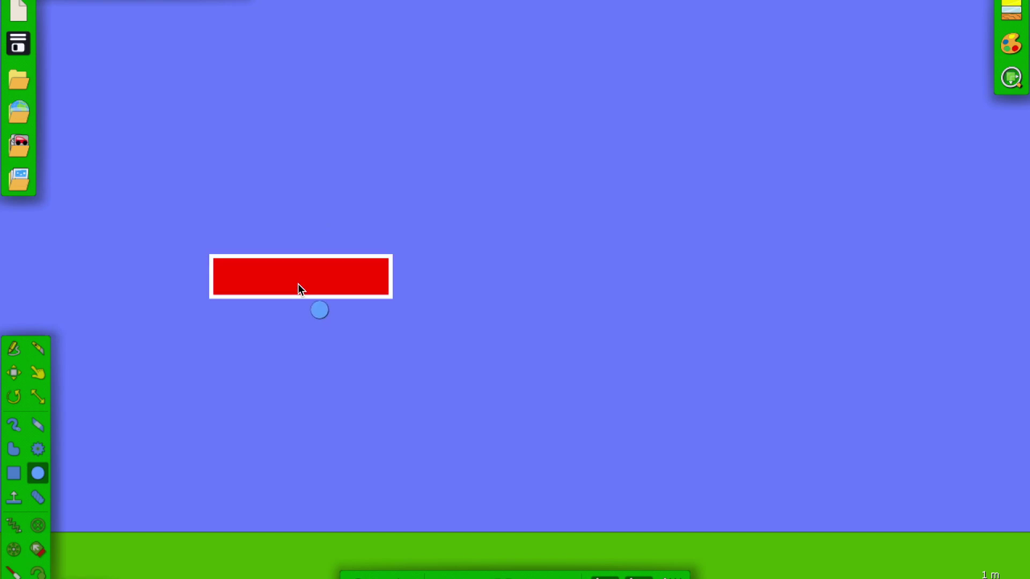
Step: Set the red box's onCollide script to (e)=>{e.other.pos = [0,2]} in its Script menu
right_click(299, 288)
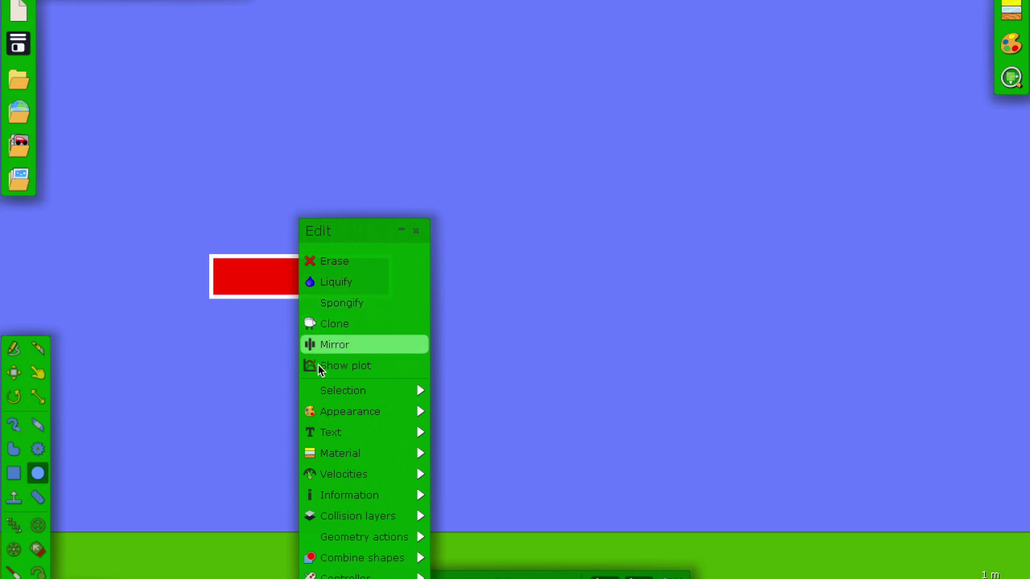
mouse_move(332, 576)
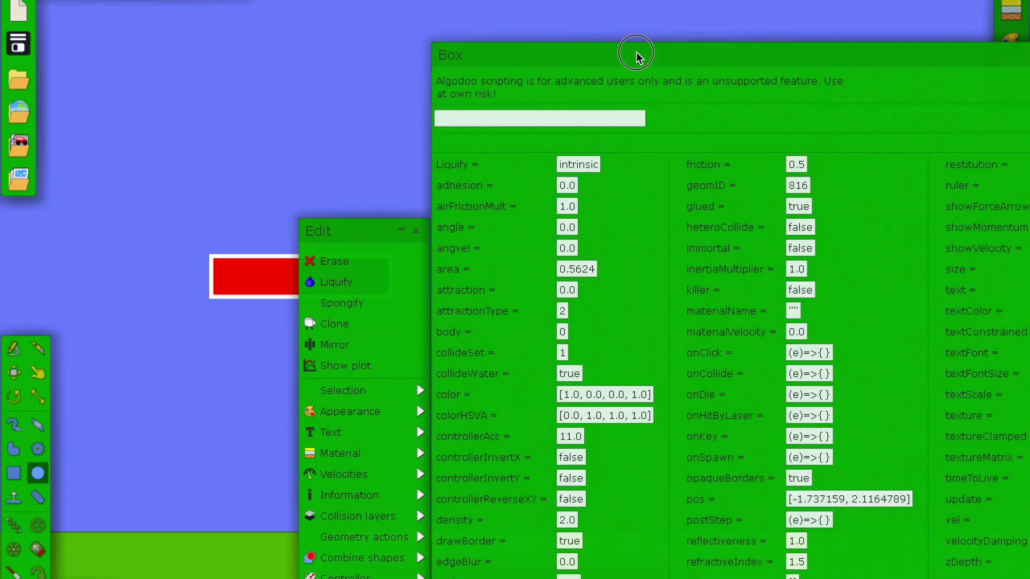
drag(636, 54, 294, 33)
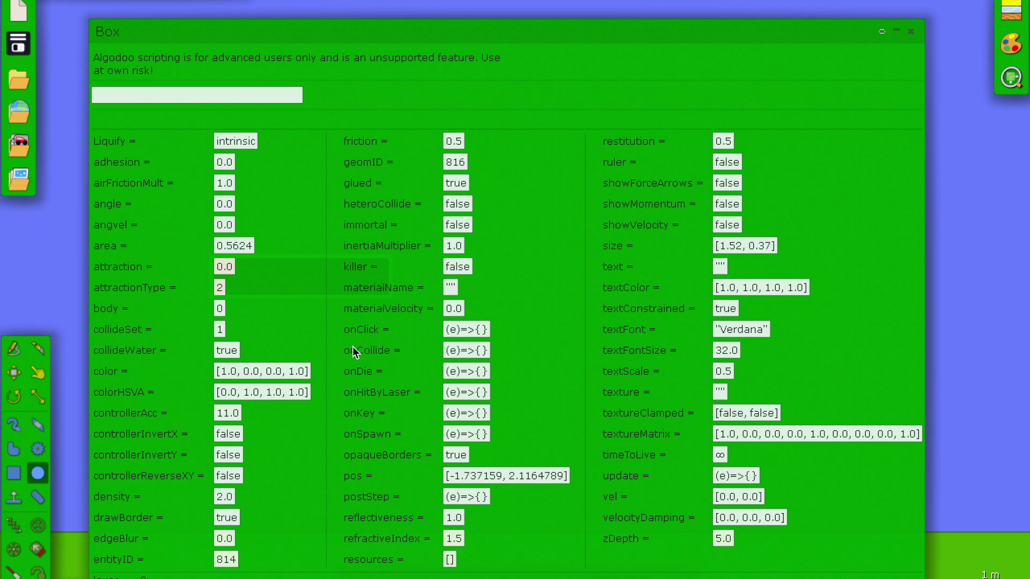
click(479, 355)
text(e.other)
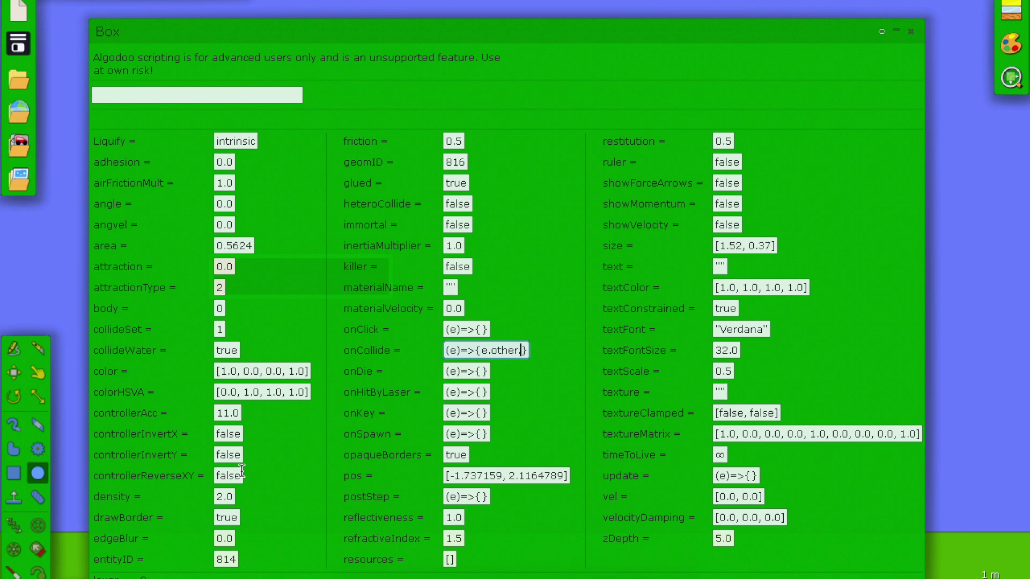
text(.pos = [)
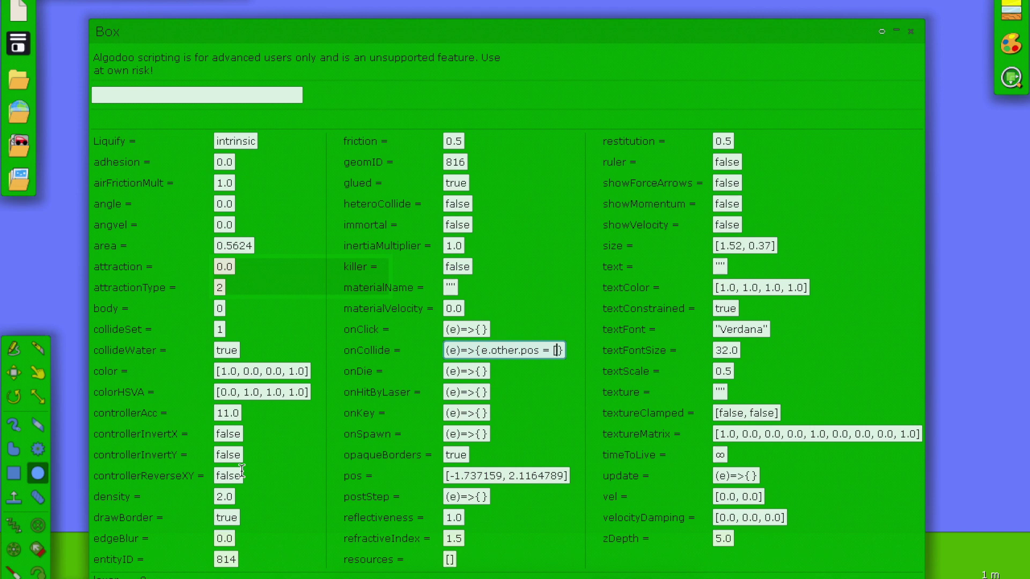
text(])
text(0,2)
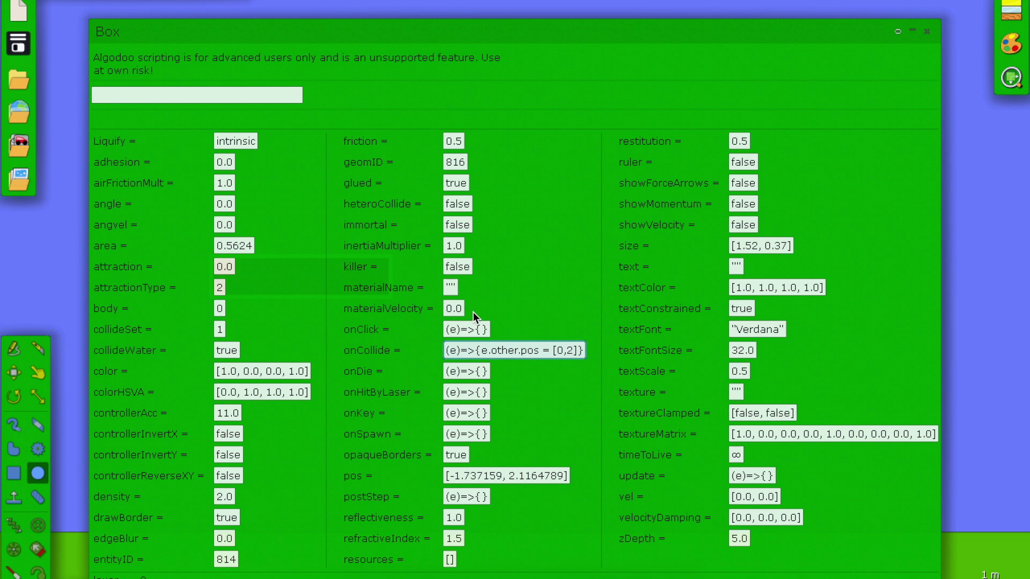
Step: Close the script panel and move the red box to the right
click(927, 32)
click(13, 372)
drag(223, 279, 68, 285)
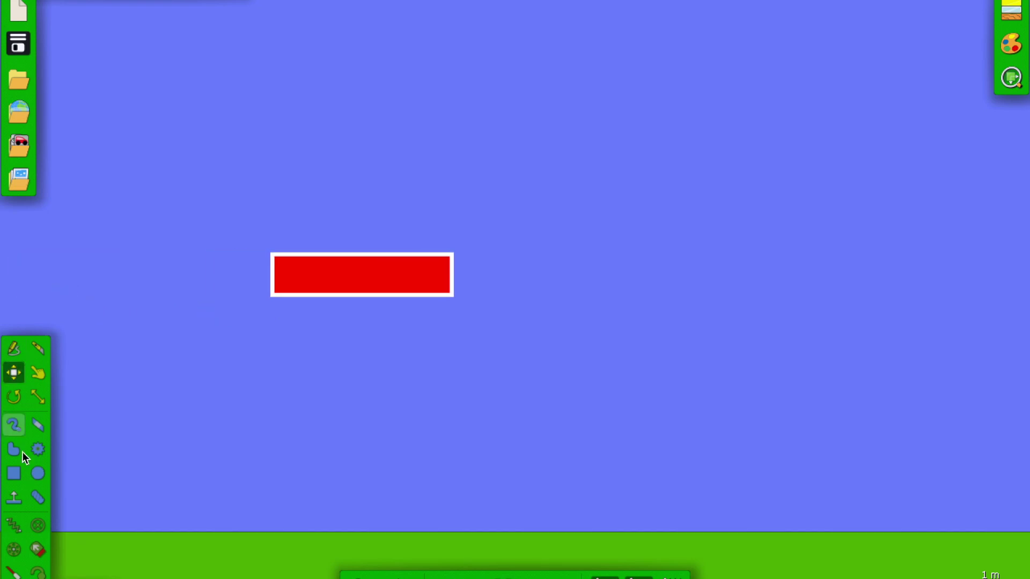
Step: Drop several circles of various sizes onto the red box, including a huge magenta one
click(37, 473)
drag(377, 142, 346, 188)
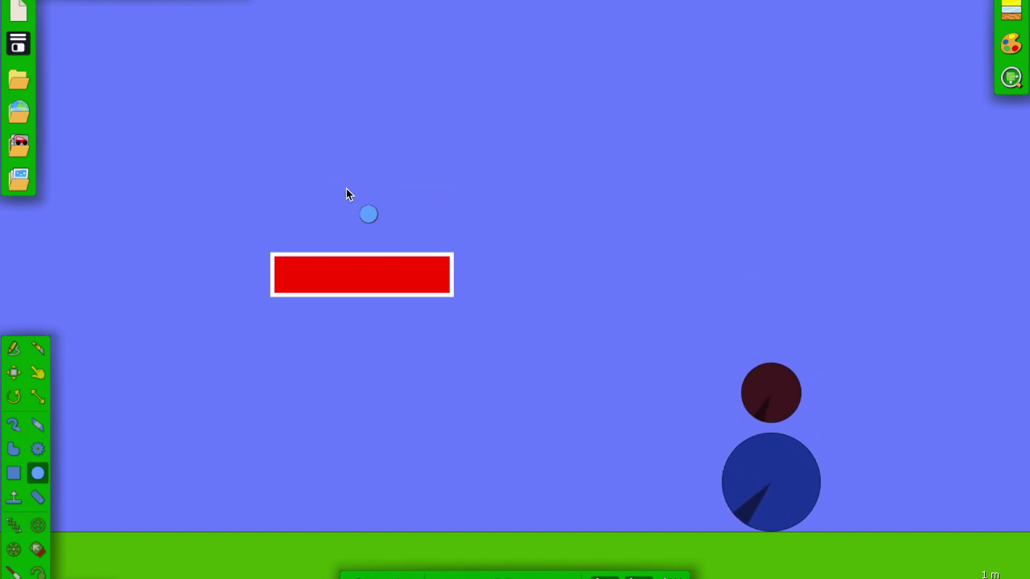
drag(361, 177, 343, 226)
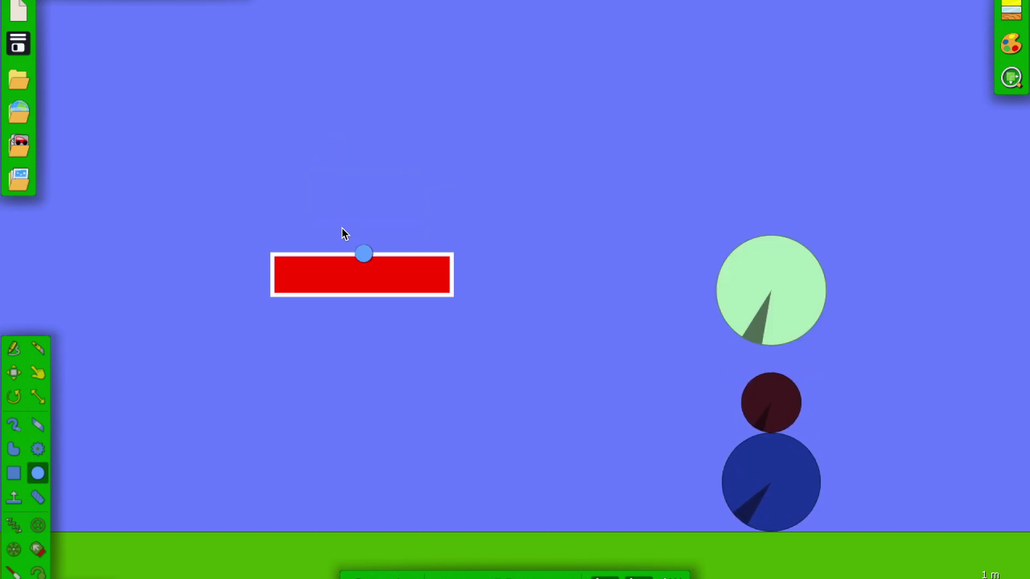
mouse_move(371, 159)
mouse_down()
mouse_move(371, 176)
mouse_move(383, 130)
mouse_move(370, 160)
mouse_up()
drag(392, 99, 337, 161)
drag(358, 113, 299, 189)
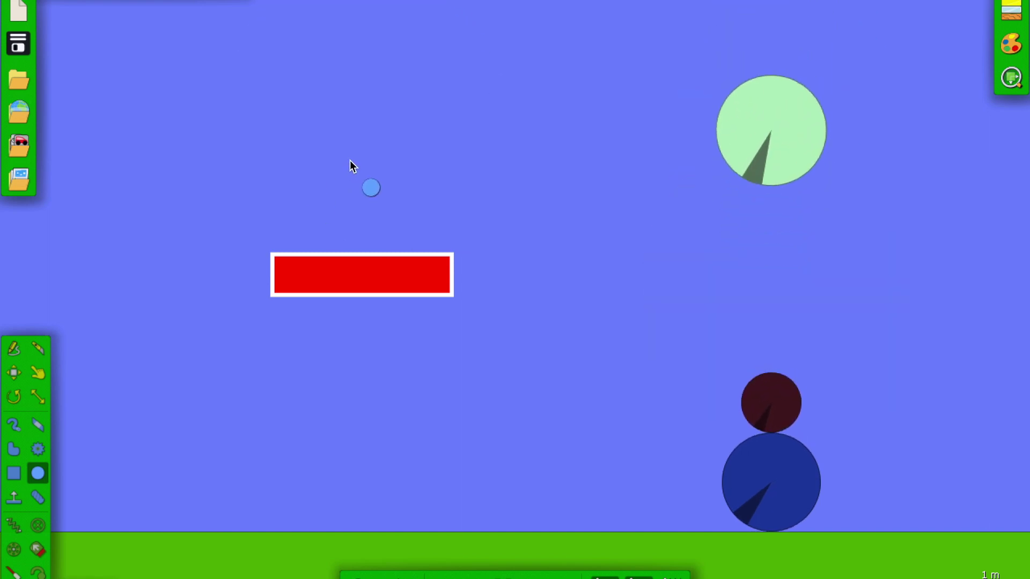
click(392, 128)
drag(391, 127, 317, 213)
click(378, 150)
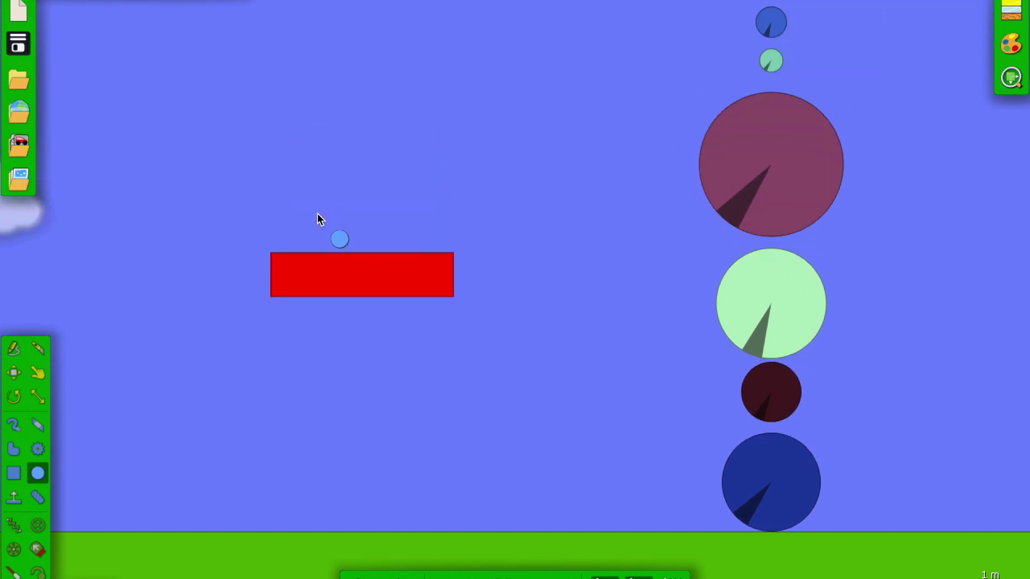
drag(417, 113, 288, 282)
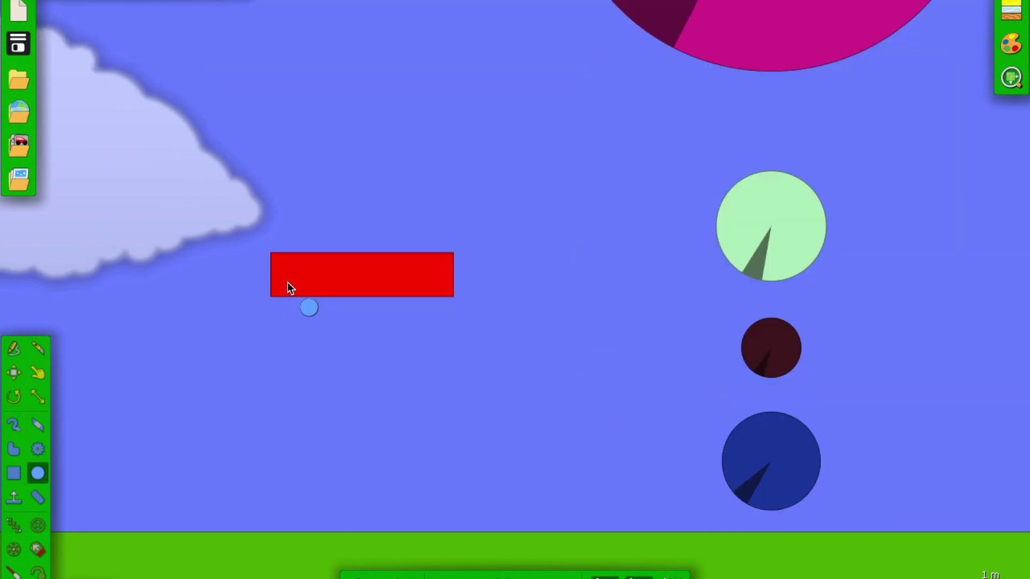
scroll(289, 294, down, 3)
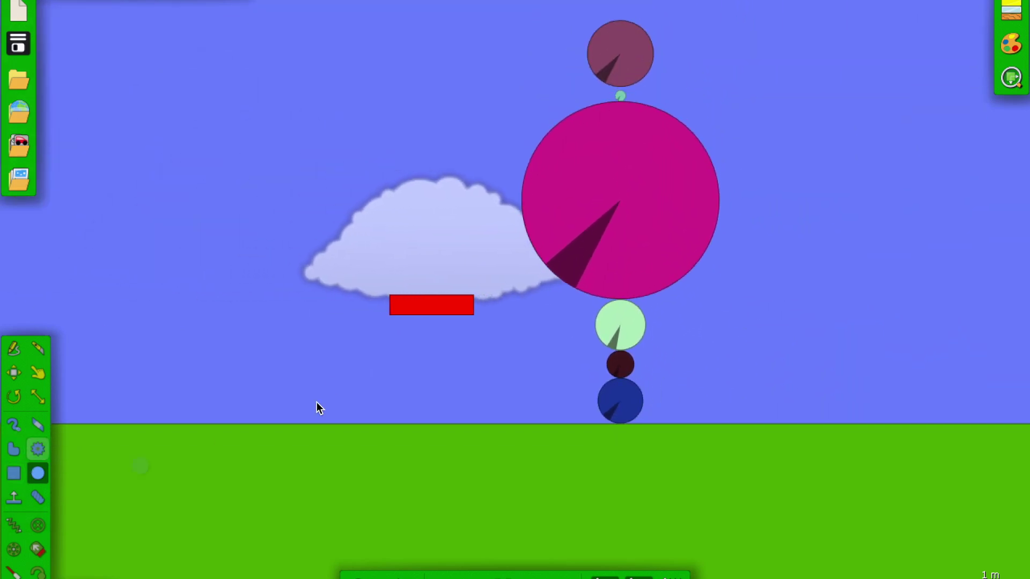
scroll(335, 372, up, 5)
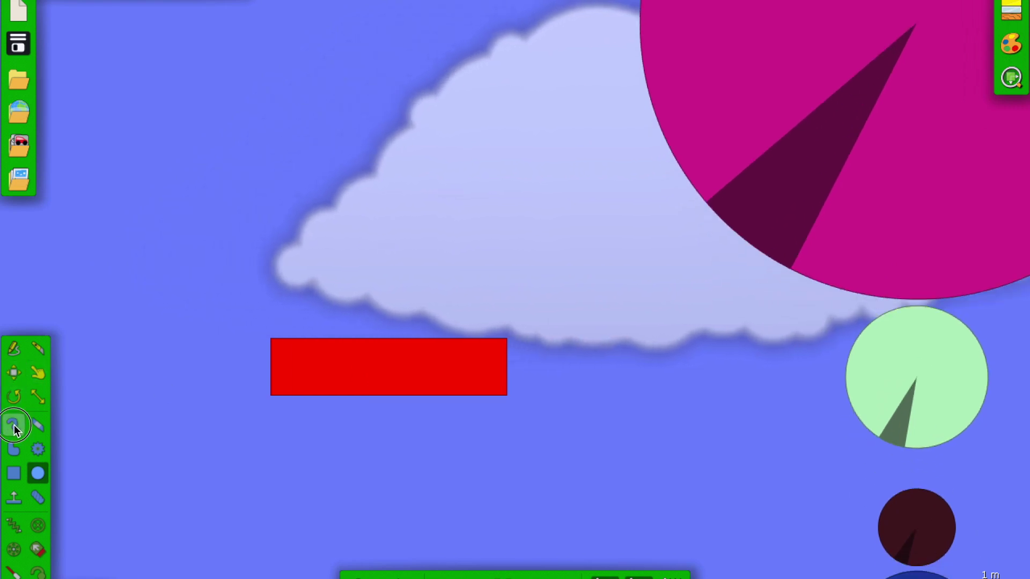
Step: Sketch a green arch-shaped body above the red box, then zoom in with the Move tool
click(14, 425)
mouse_move(430, 231)
mouse_down()
mouse_move(426, 135)
mouse_move(303, 144)
mouse_move(275, 205)
mouse_up()
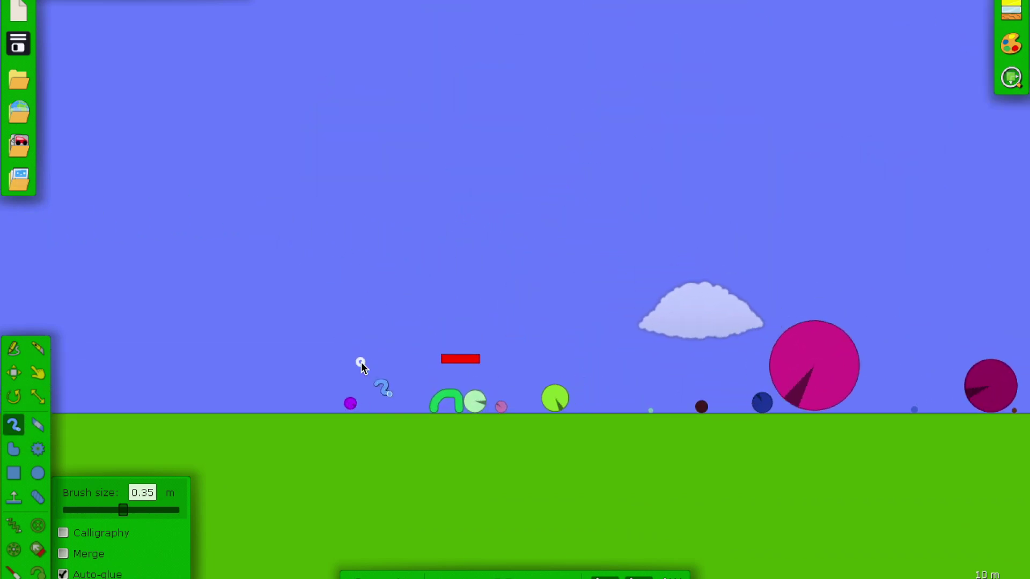
click(14, 373)
scroll(439, 356, up, 4)
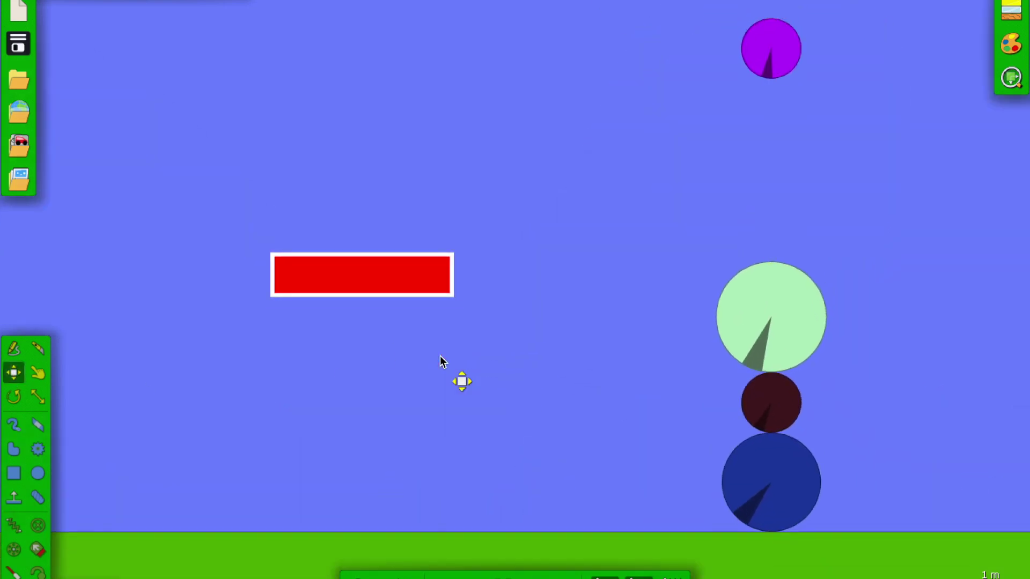
Step: Clone the red box, place the copy to its right, and colour it green
right_click(353, 279)
click(370, 322)
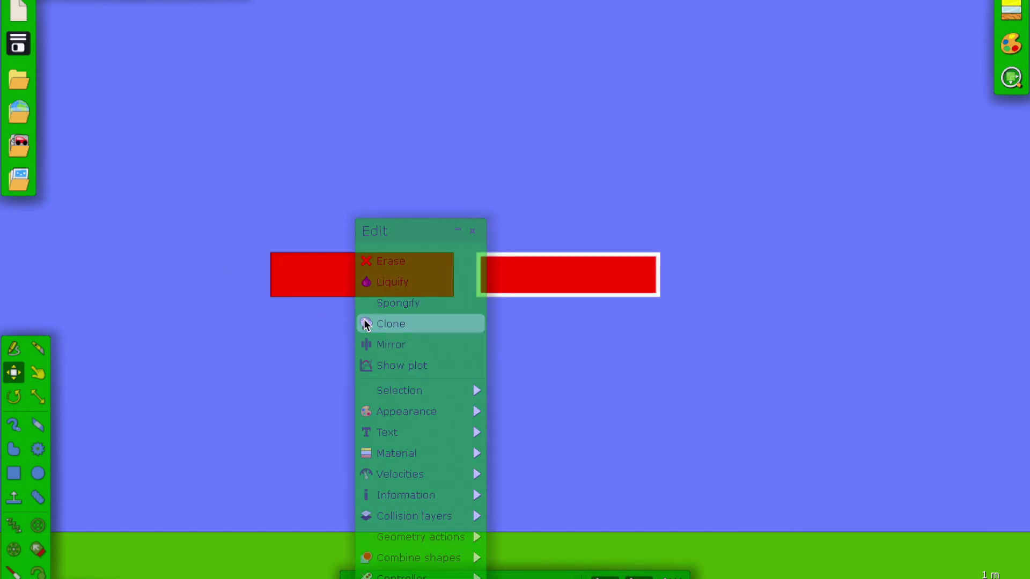
drag(516, 279, 644, 279)
right_click(642, 275)
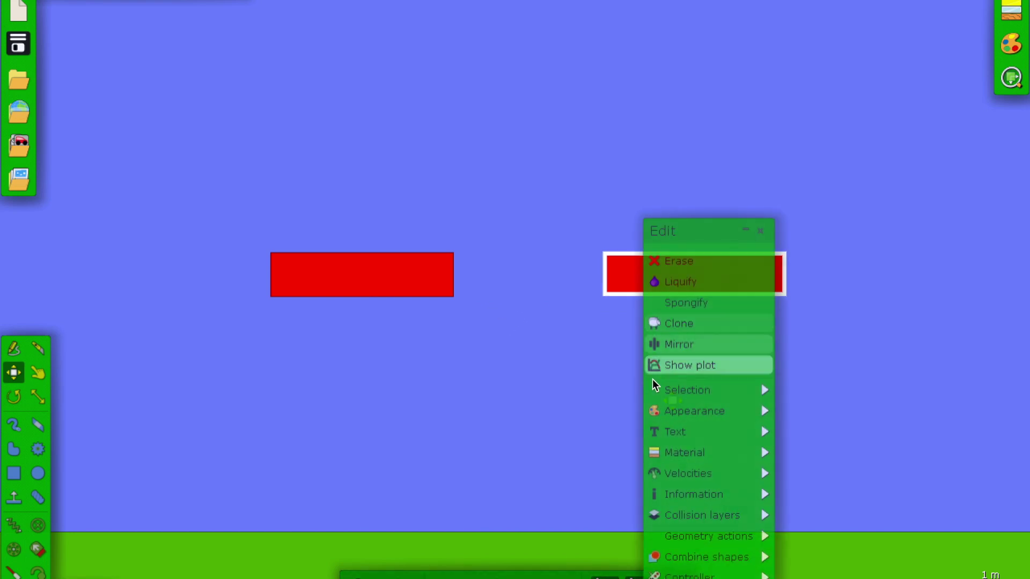
mouse_move(679, 411)
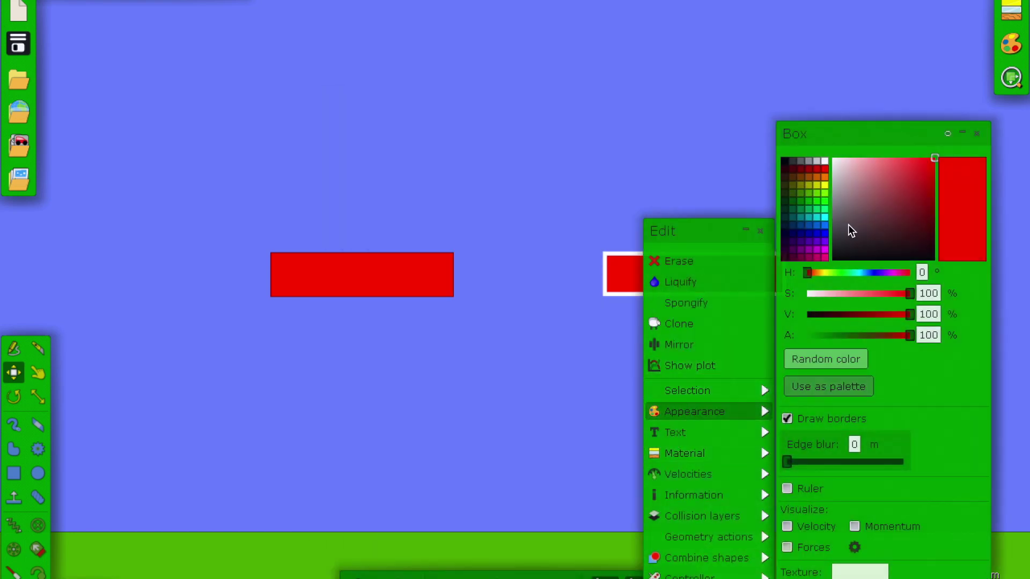
click(824, 199)
click(525, 344)
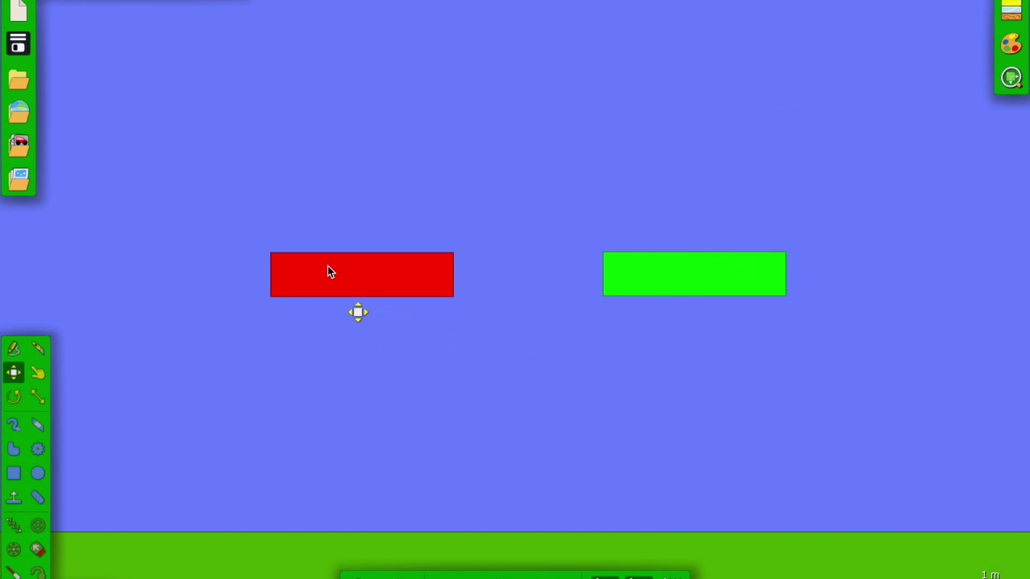
Step: Draw a blue test ball, drop it onto the red box, then delete it
click(38, 473)
drag(396, 162, 375, 202)
click(15, 374)
drag(409, 166, 707, 491)
key(Delete)
Step: Clear the green box's copied onCollide teleport line, leaving an empty onCollide script
right_click(645, 283)
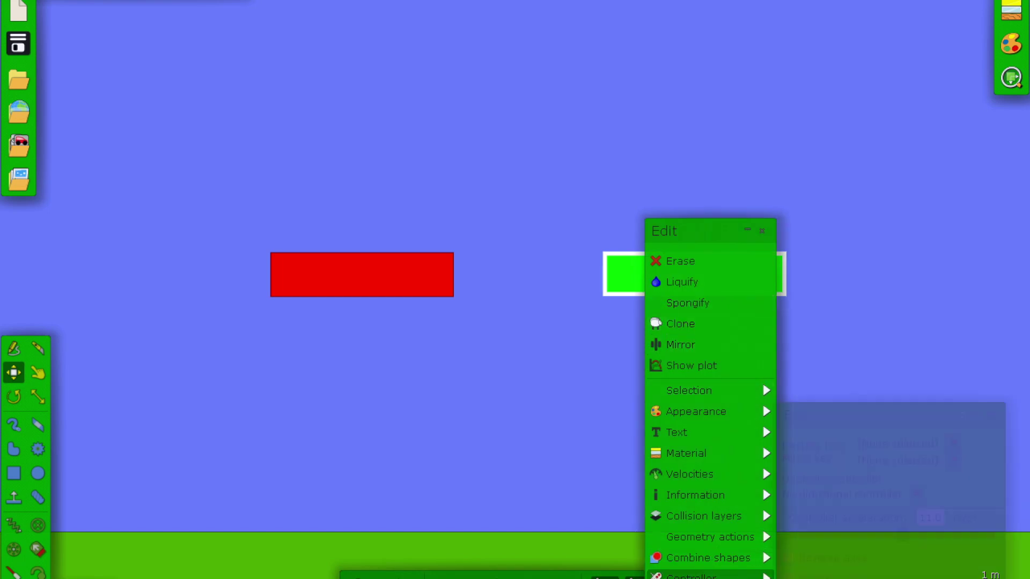
click(692, 578)
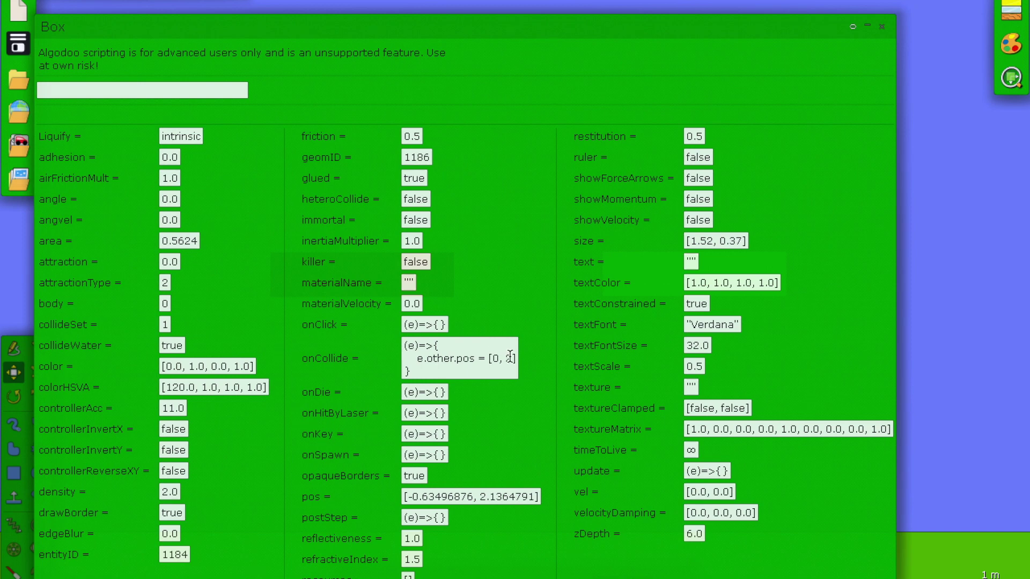
drag(518, 359, 366, 358)
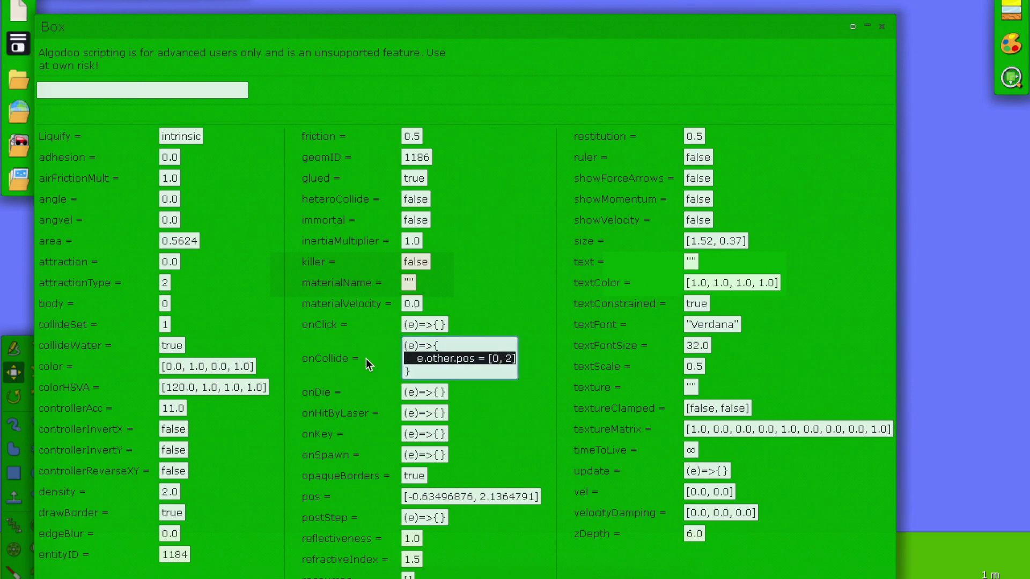
key(BackSpace)
key(BackSpace)
key(BackSpace)
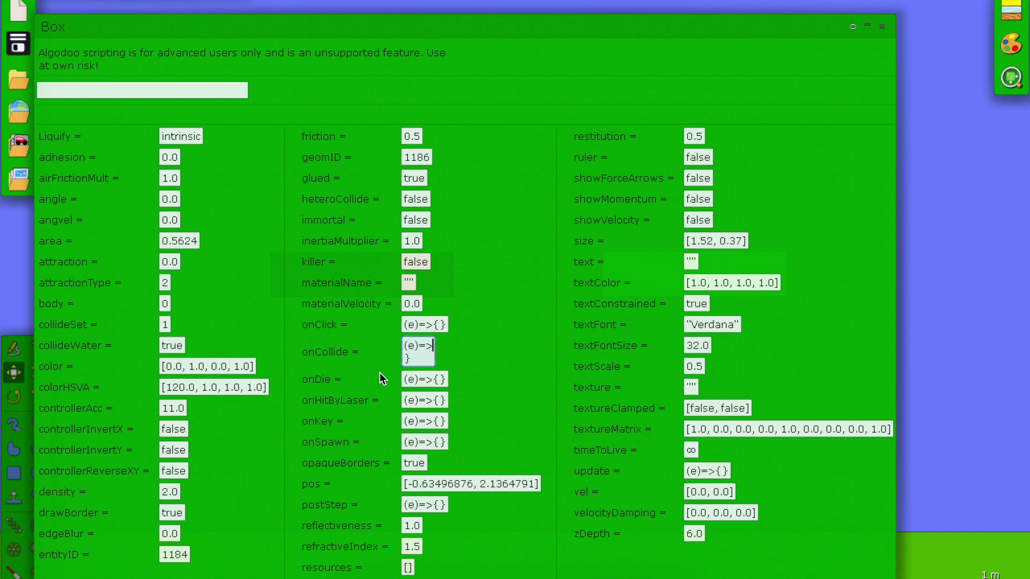
text({)
key(Delete)
key(Return)
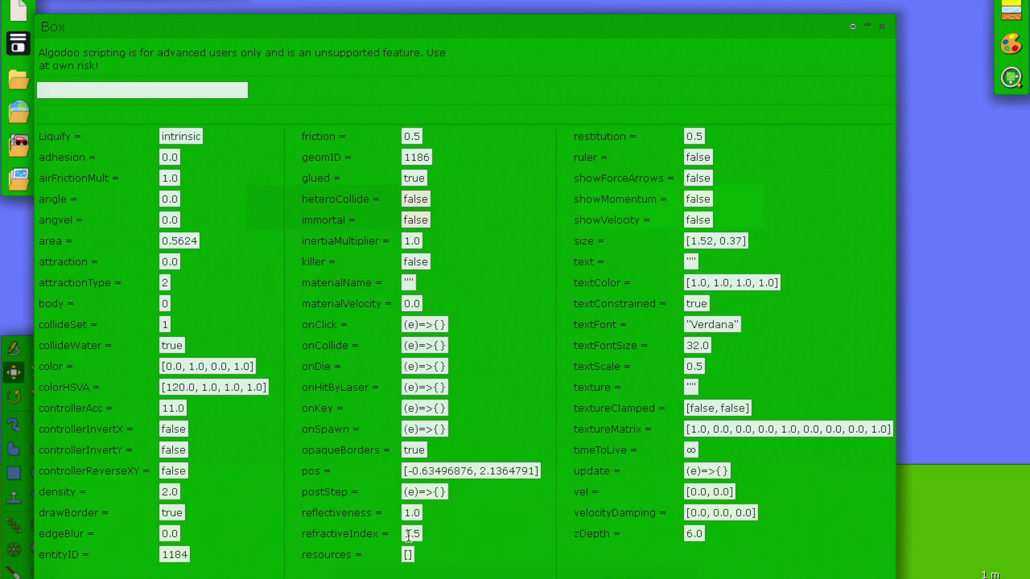
Step: Set the green box's postStep script to (e)=>{scene.my.var1 = pos}
click(439, 492)
text(scene)
text(.my)
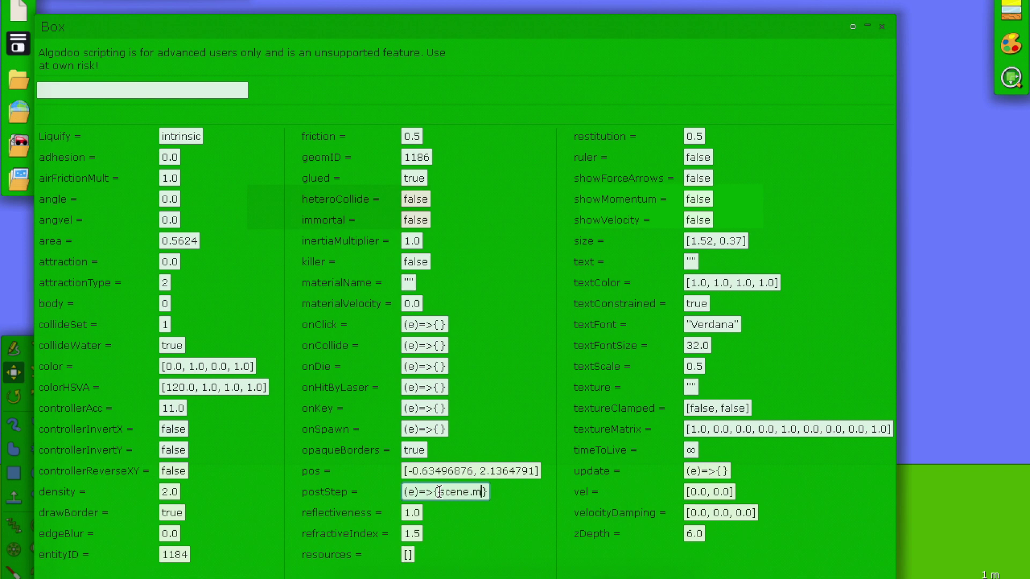
text(.var1 = pos)
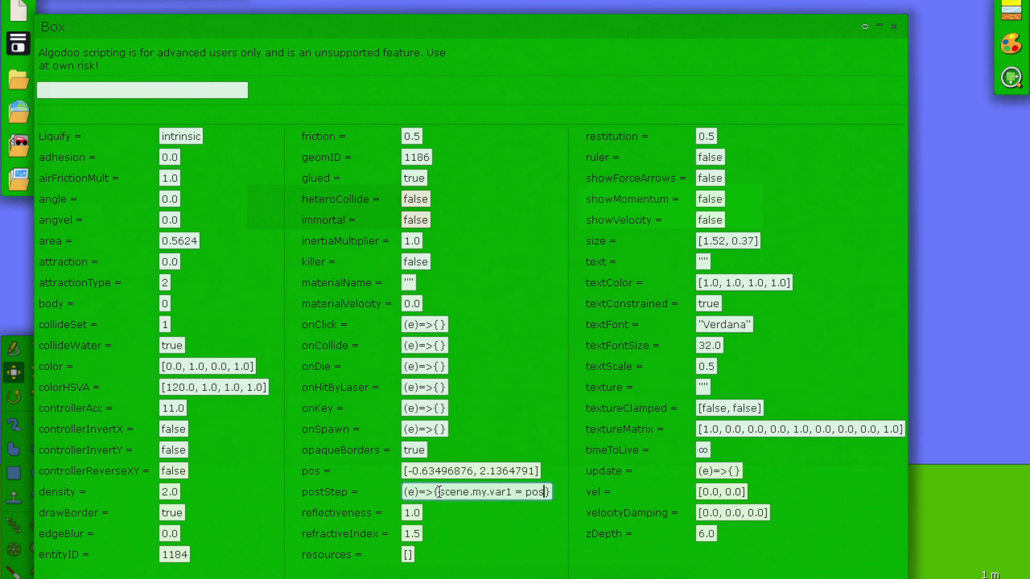
key(Return)
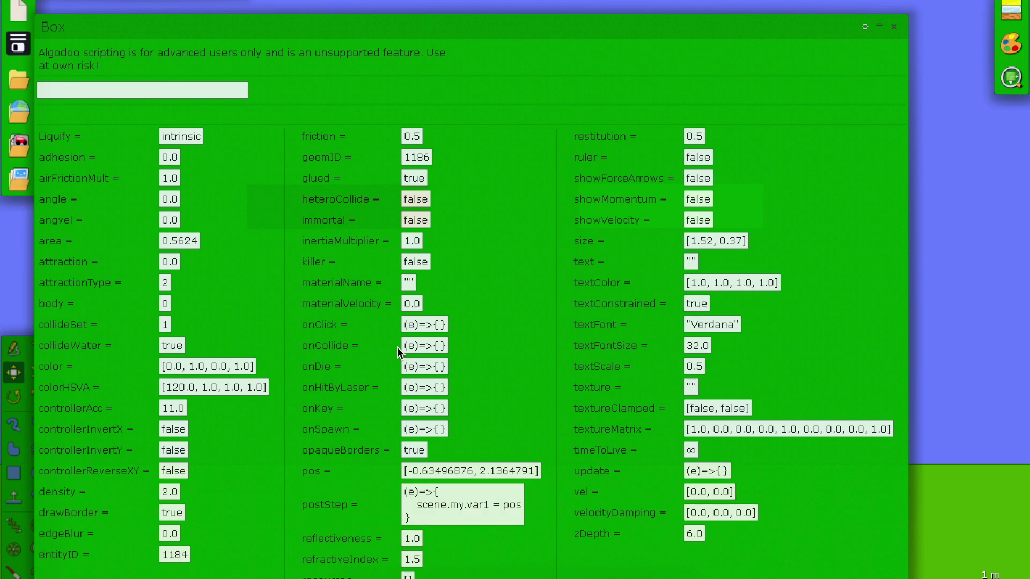
click(894, 27)
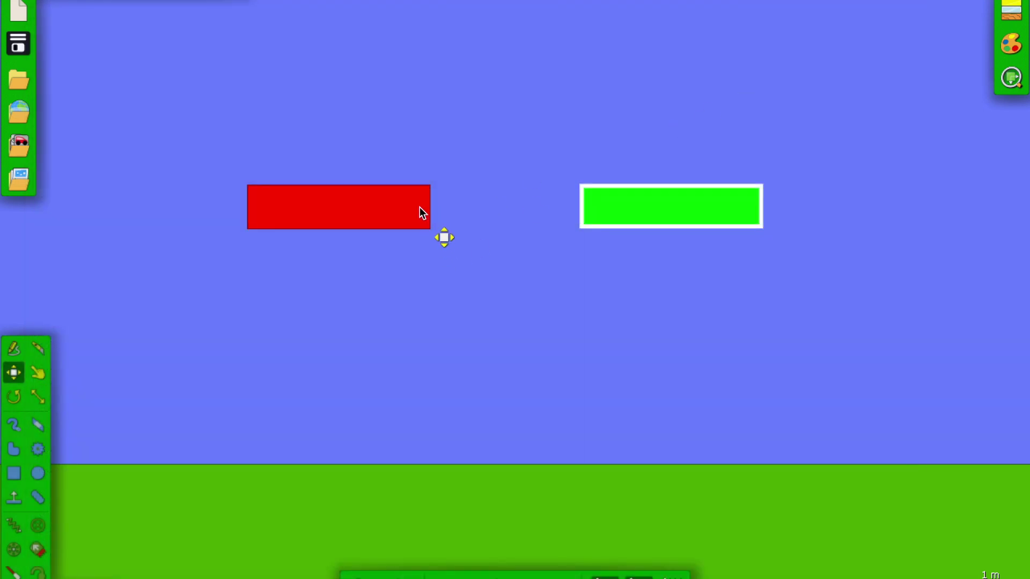
Step: Replace the red box's onCollide target [0, 2] with scene.my.var1
click(411, 205)
right_click(410, 204)
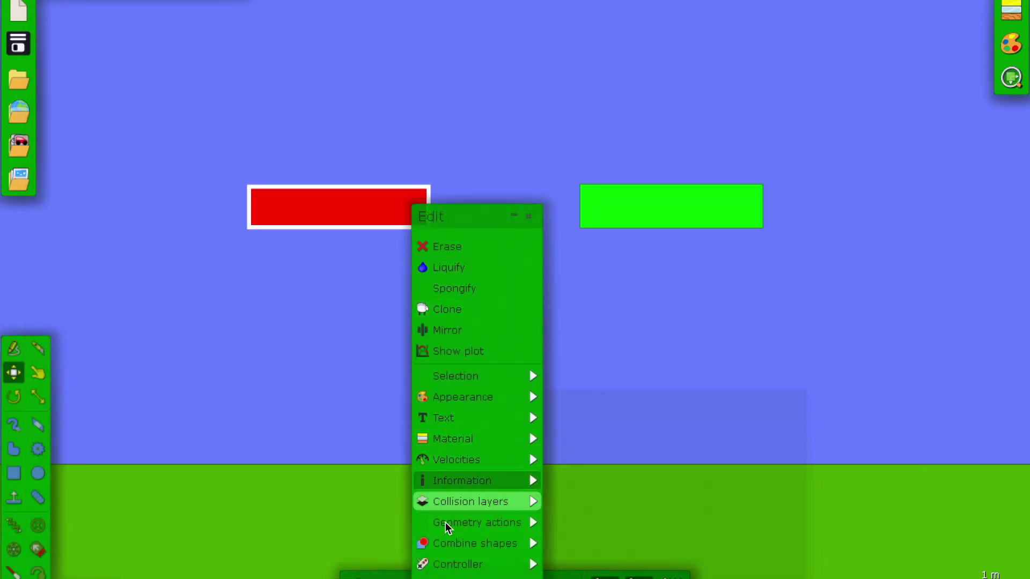
mouse_move(445, 523)
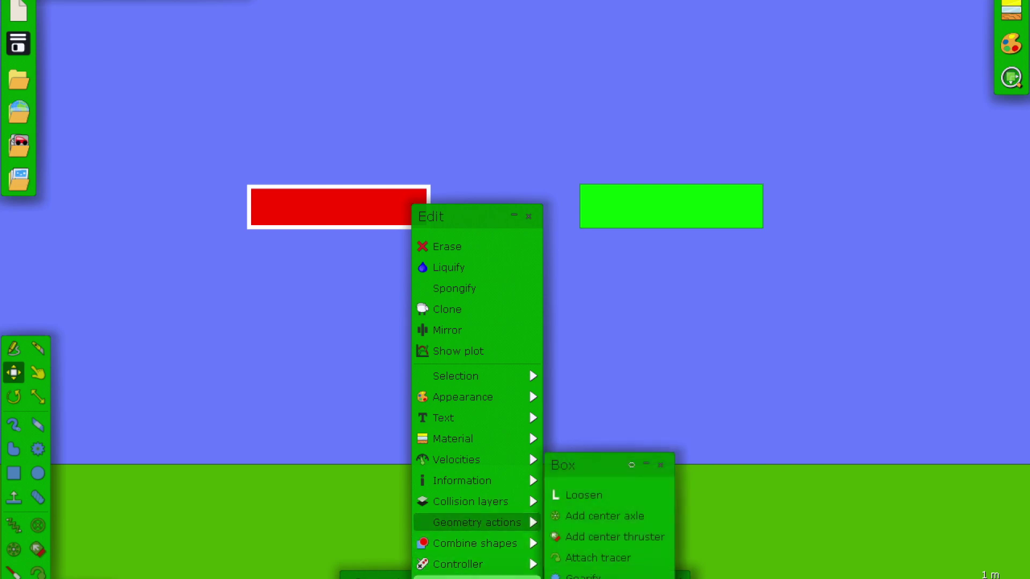
click(472, 571)
drag(716, 30, 236, 40)
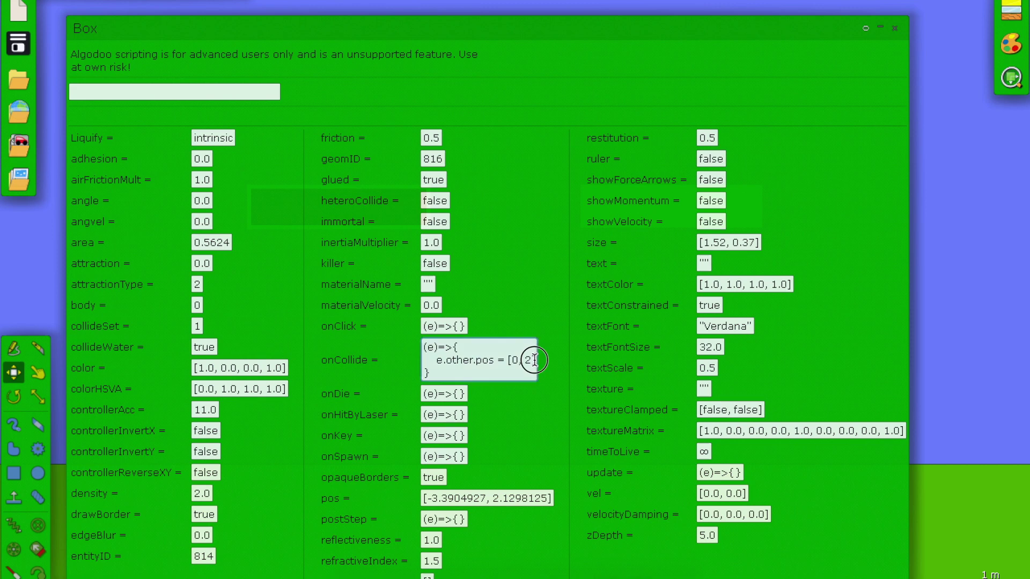
key(BackSpace)
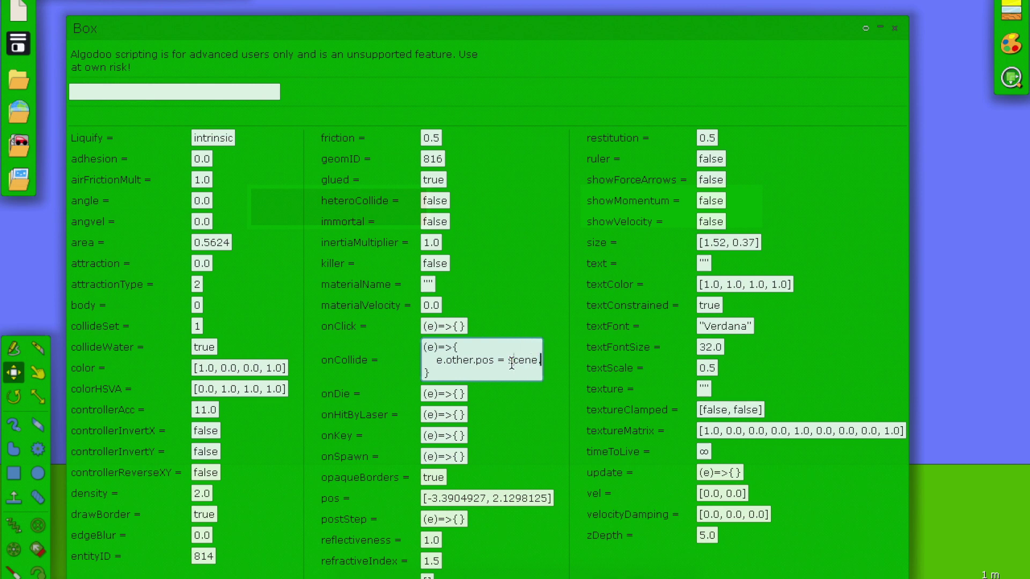
text(y.va)
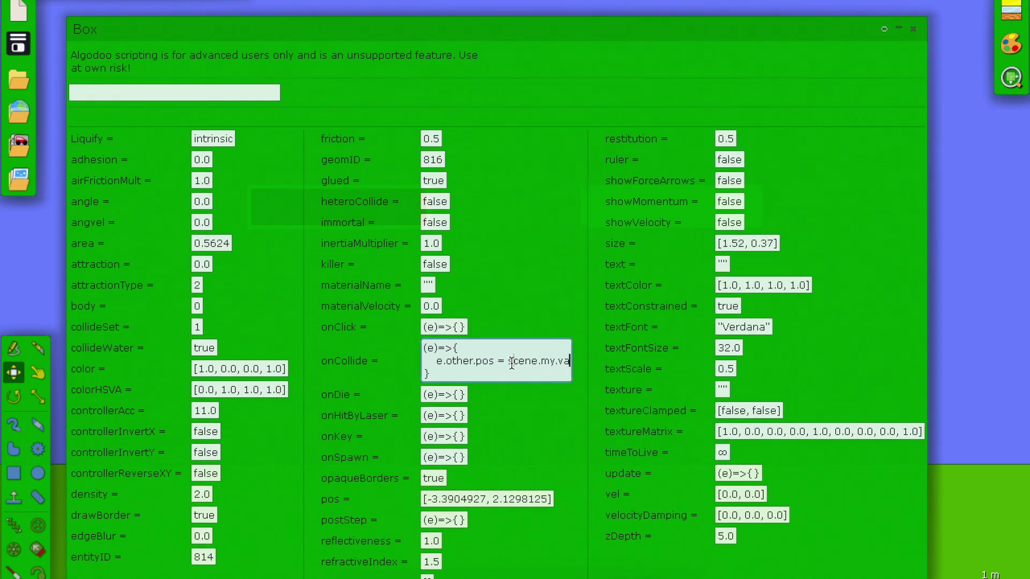
text(r1)
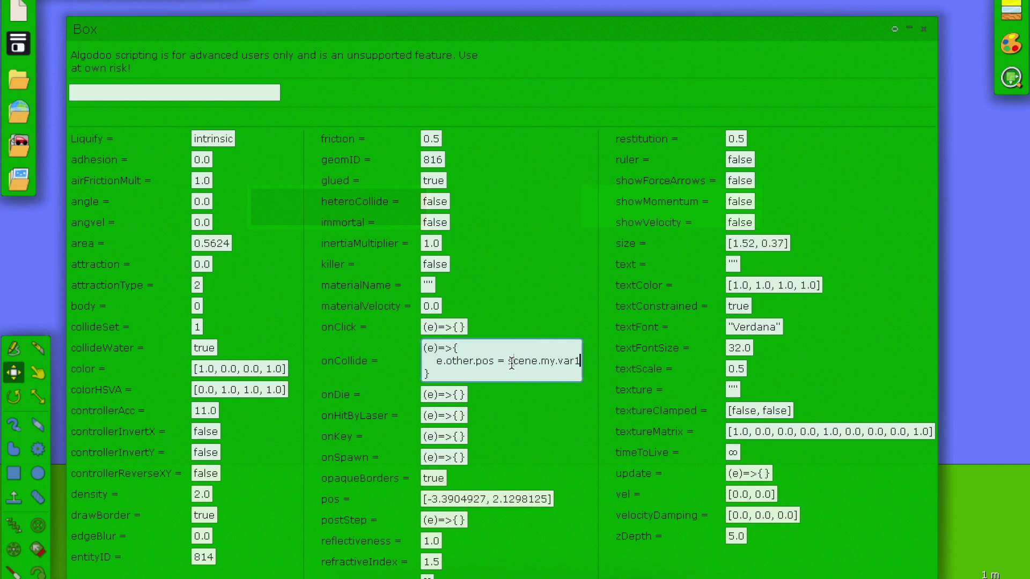
click(921, 28)
click(37, 473)
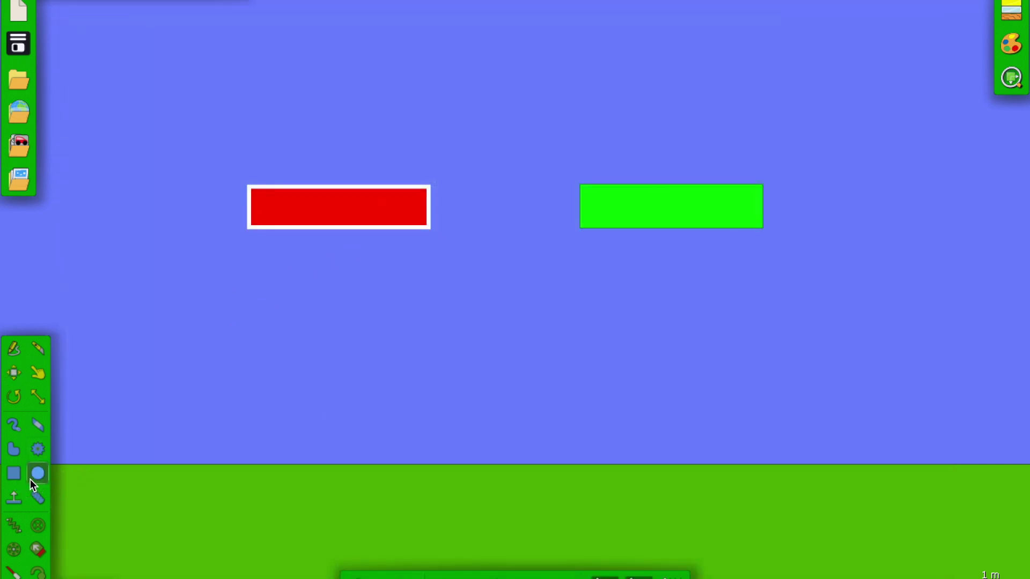
Step: Drop two small test balls, delete the olive ball, and move the red box below the green box
drag(329, 52, 329, 68)
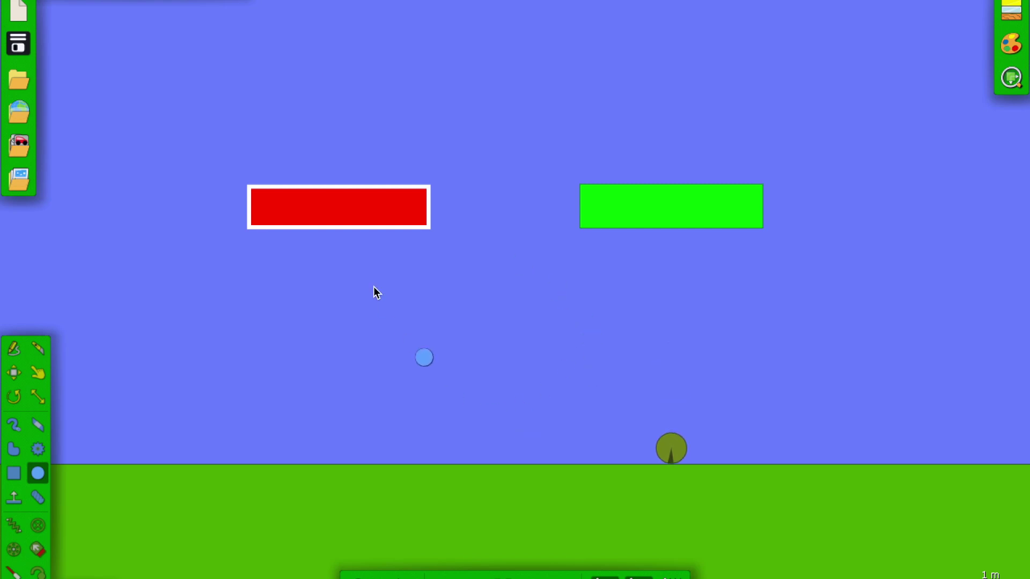
drag(365, 126, 367, 135)
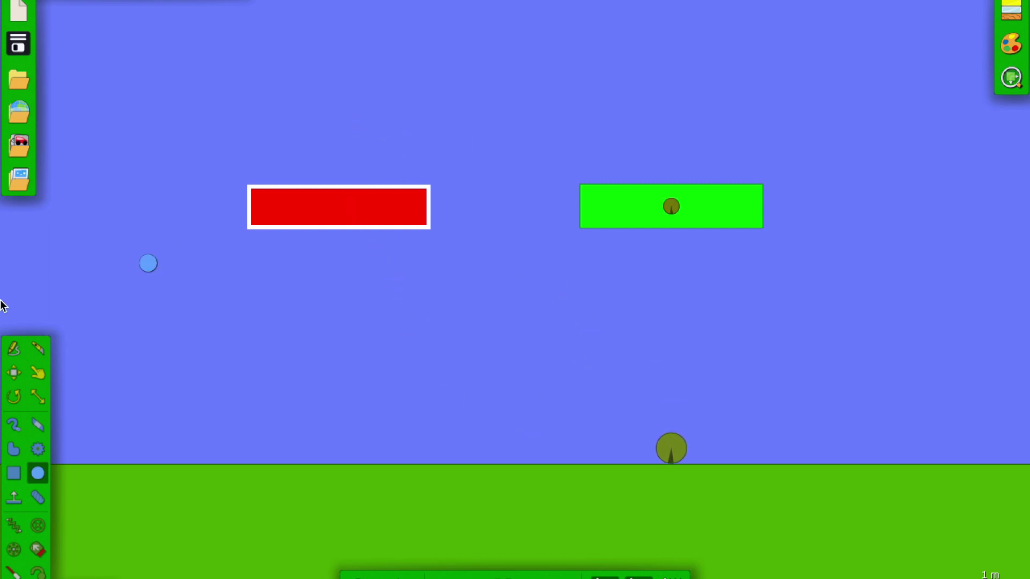
click(13, 373)
drag(733, 382, 622, 469)
key(Delete)
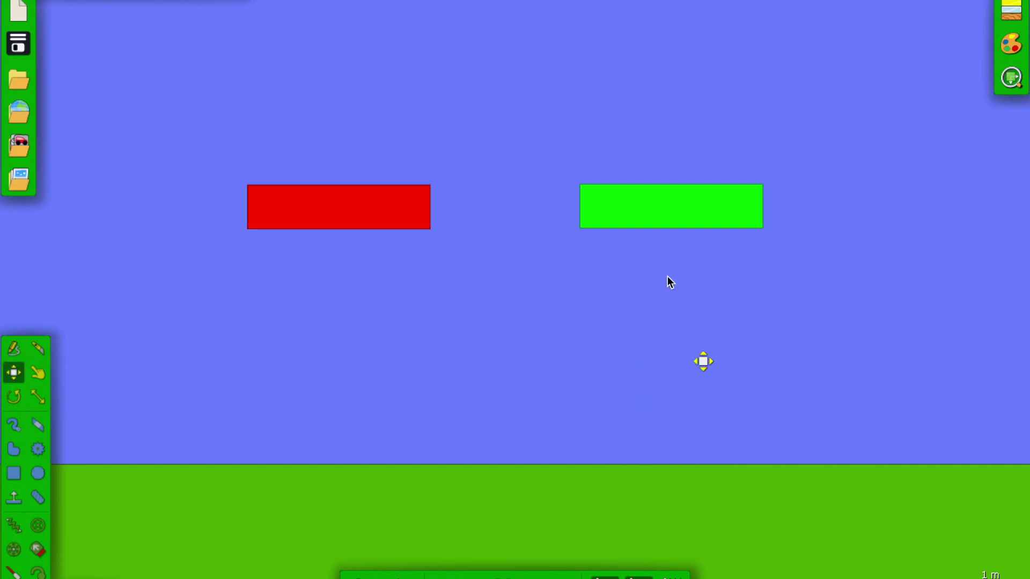
drag(410, 206, 749, 331)
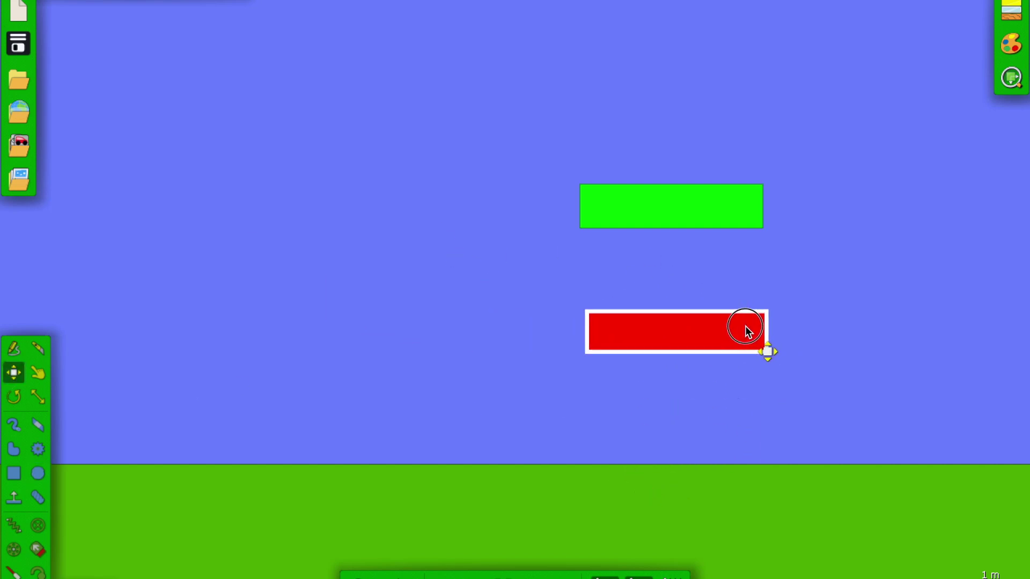
Step: Draw a small test ball above the red box and lift the green box higher
click(39, 472)
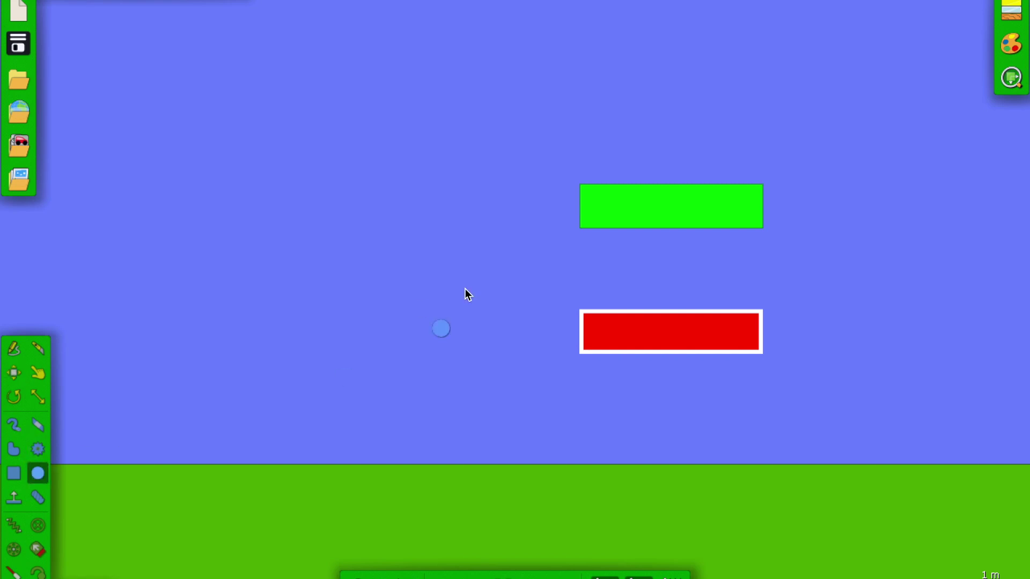
drag(674, 256, 664, 266)
click(13, 372)
drag(617, 210, 641, 1)
Step: Zoom out and drag the green box twice upward until it sits far above the red box
scroll(477, 116, down, 5)
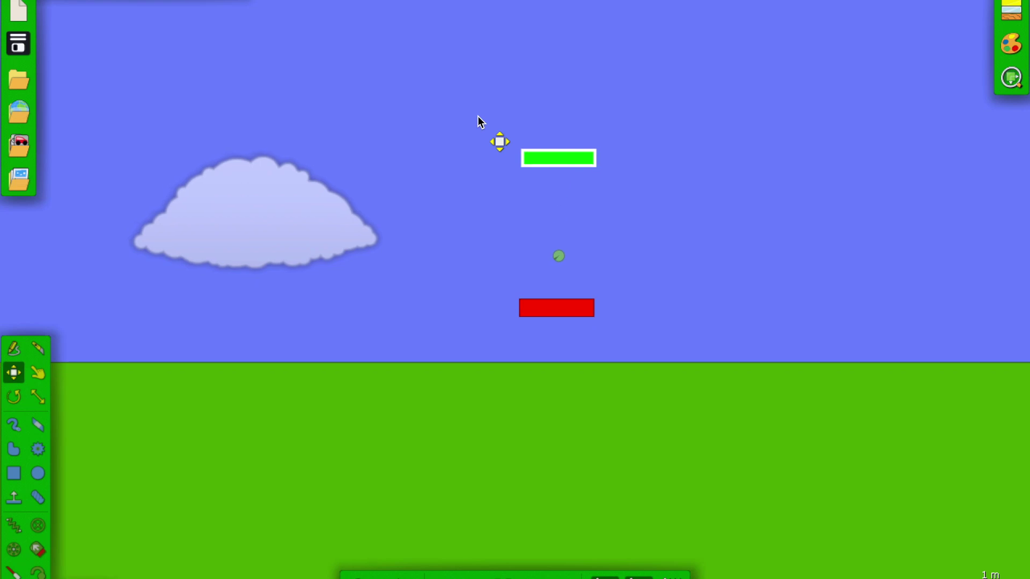
drag(524, 153, 530, 1)
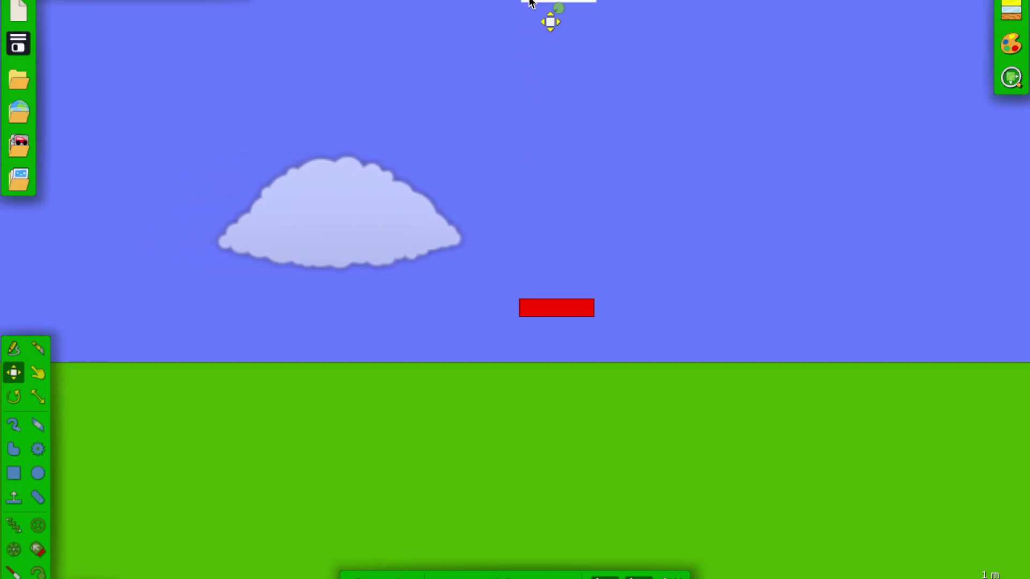
scroll(531, 3, down, 5)
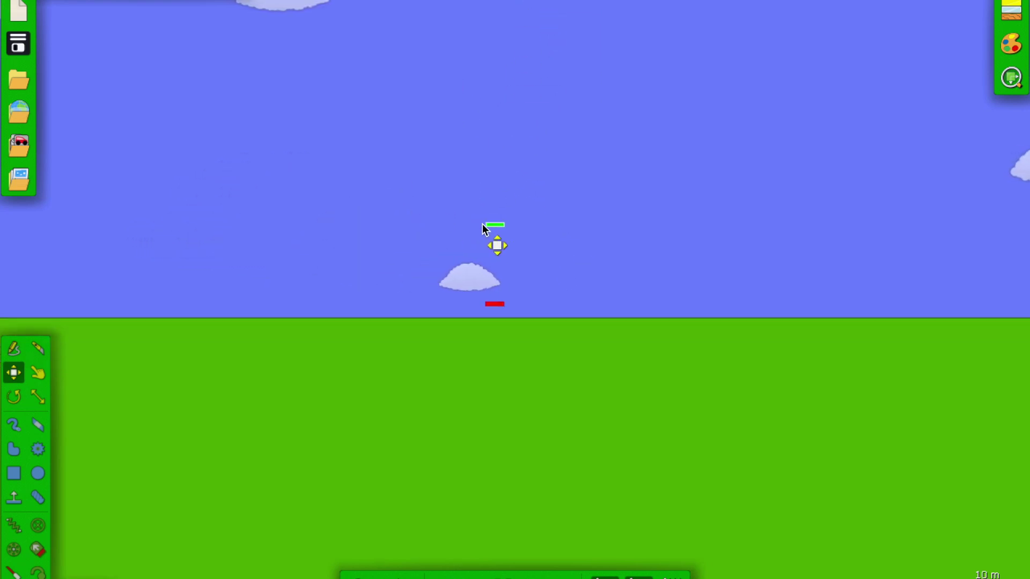
drag(490, 226, 490, 137)
scroll(489, 138, up, 5)
key(Right)
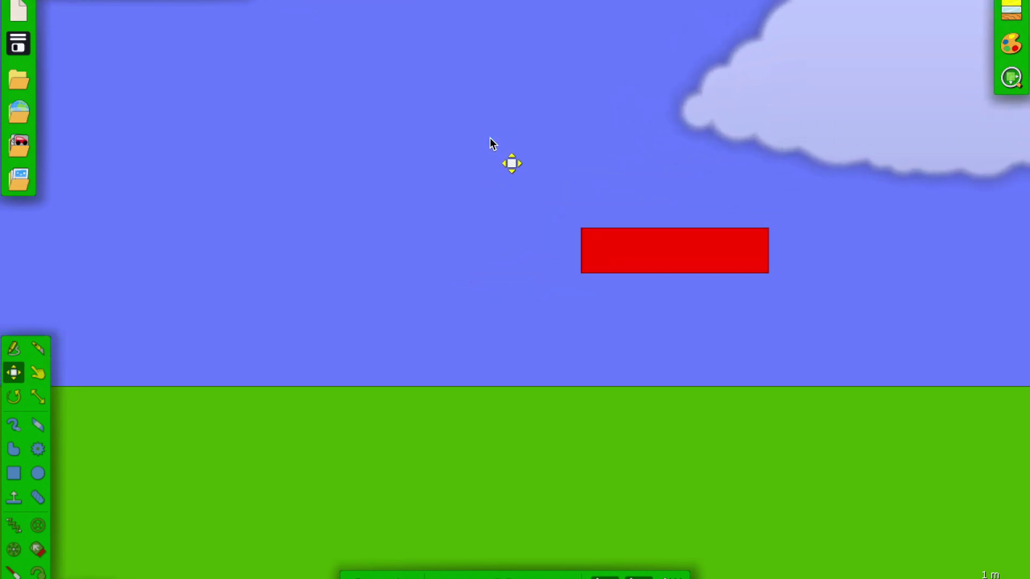
key(Up)
scroll(329, 136, down, 5)
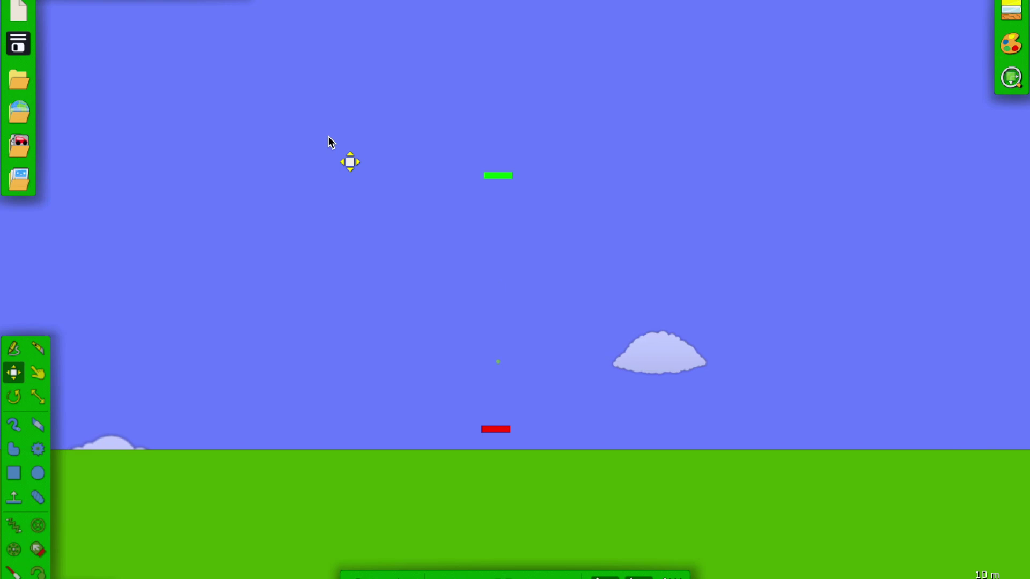
Step: Clone the red box so a duplicate sits just to its right
right_click(491, 433)
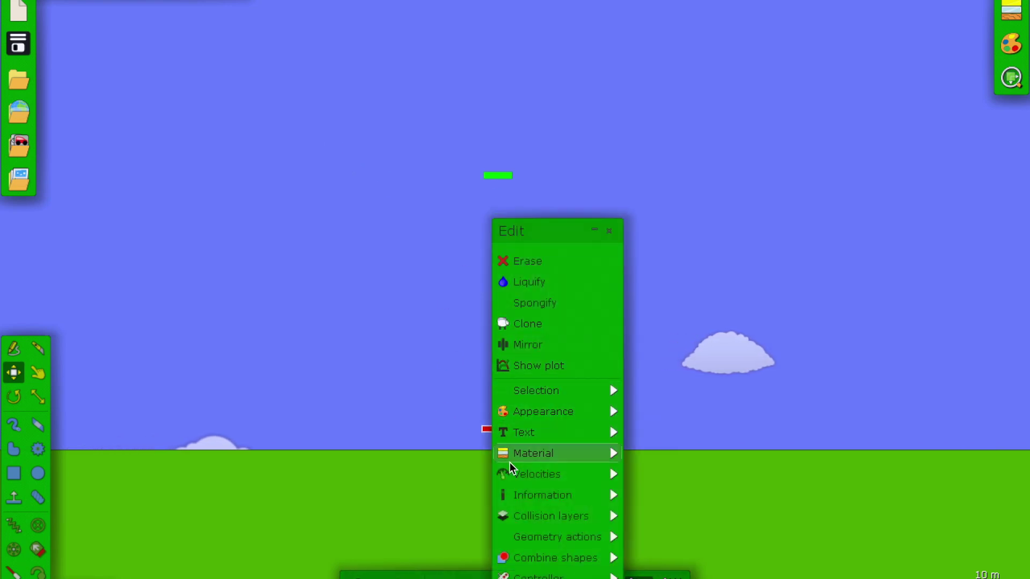
click(517, 324)
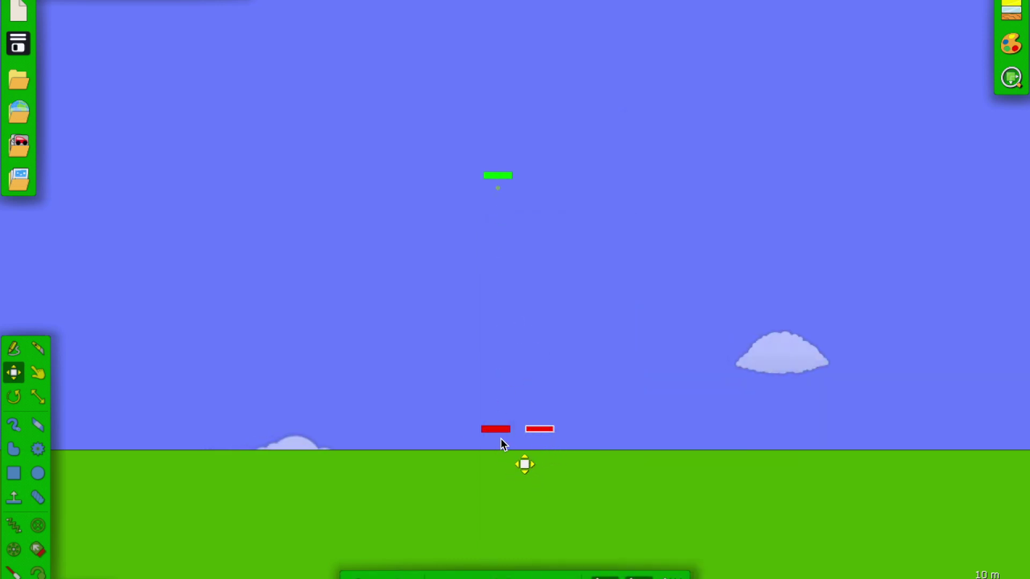
click(38, 473)
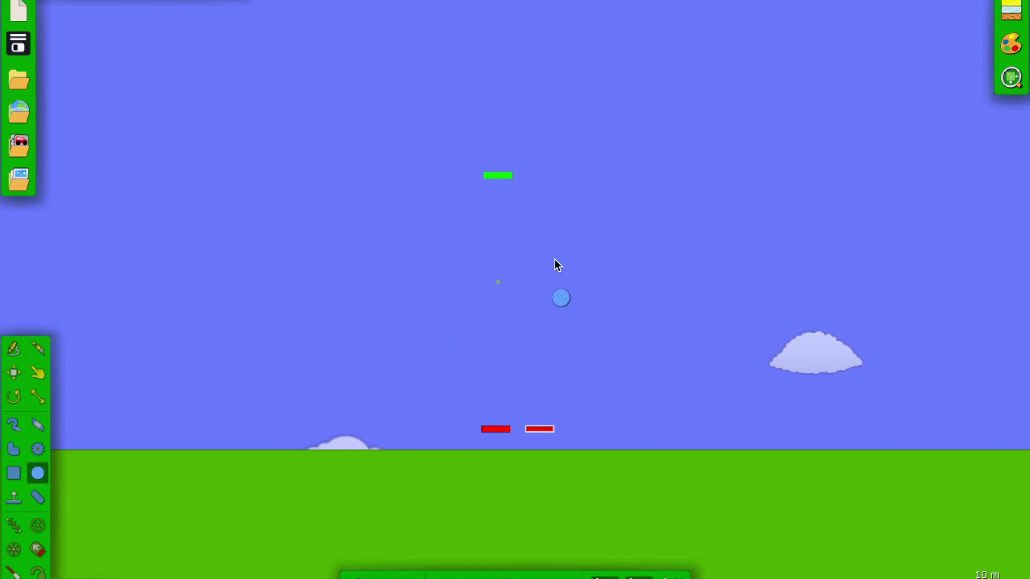
Step: Draw a small pink box above the red boxes and drop it repeatedly to watch it teleport
click(13, 473)
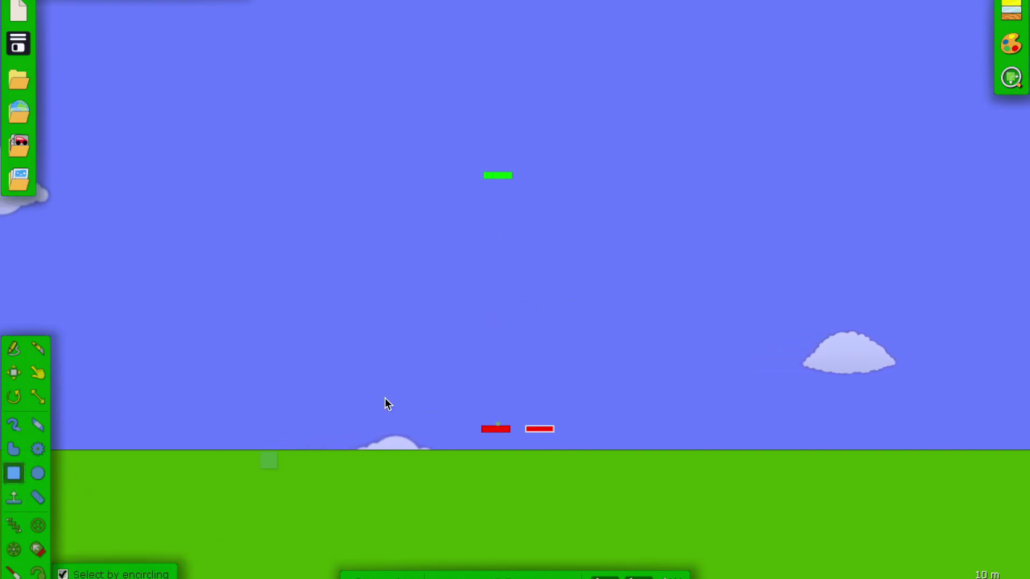
drag(554, 299, 538, 309)
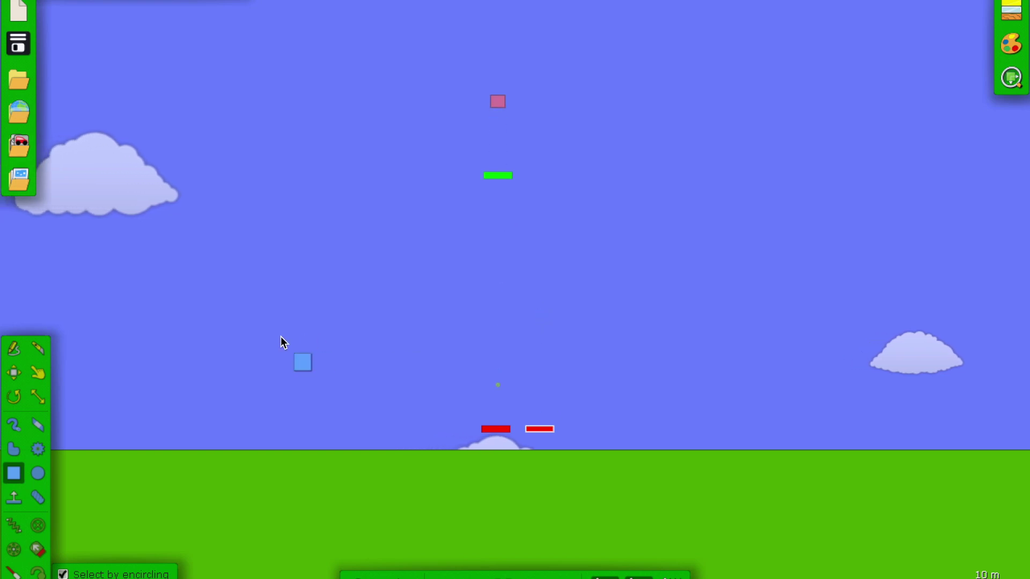
drag(302, 362, 448, 172)
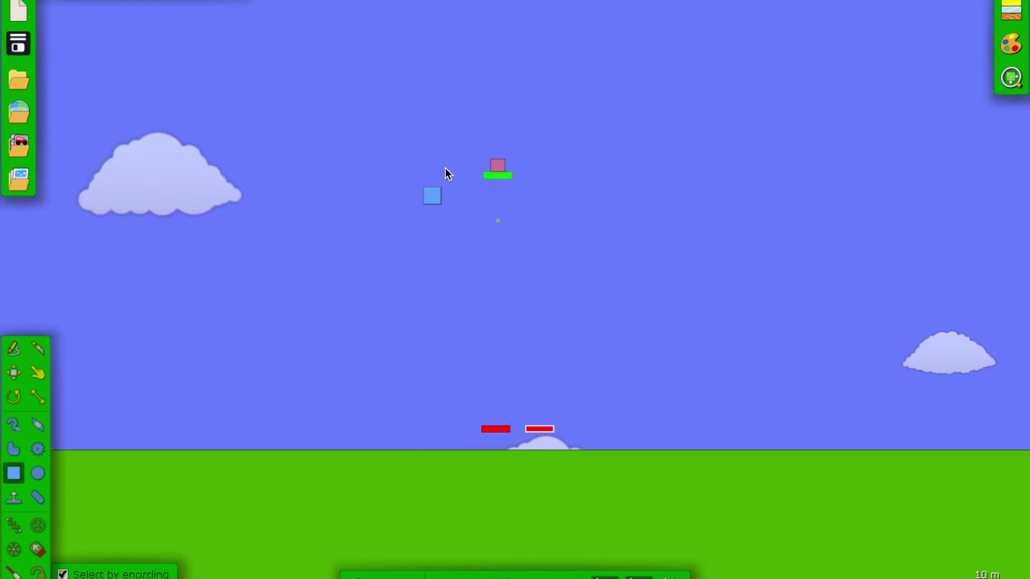
click(12, 372)
drag(498, 166, 540, 393)
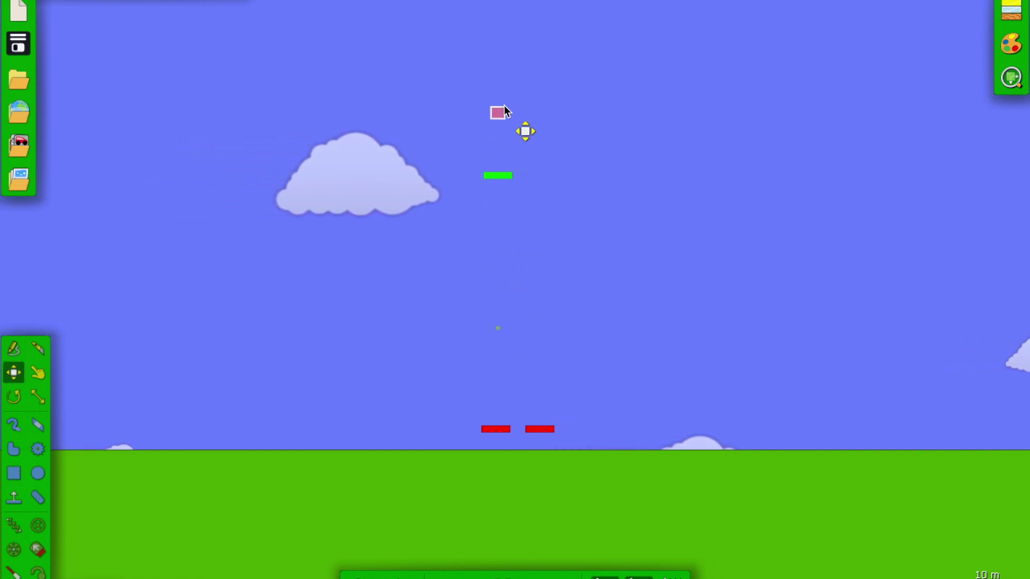
drag(501, 153, 474, 245)
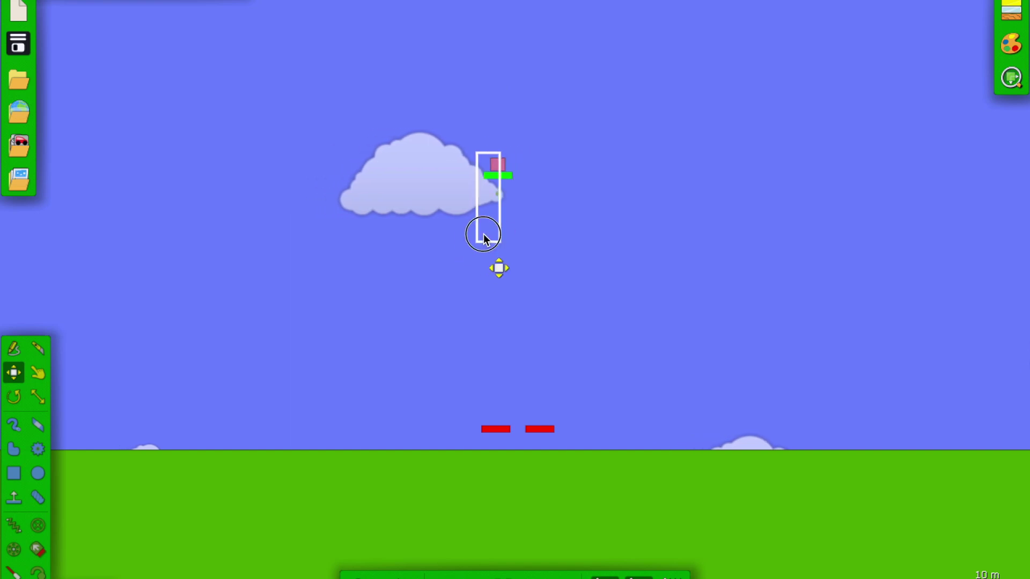
drag(500, 176, 502, 217)
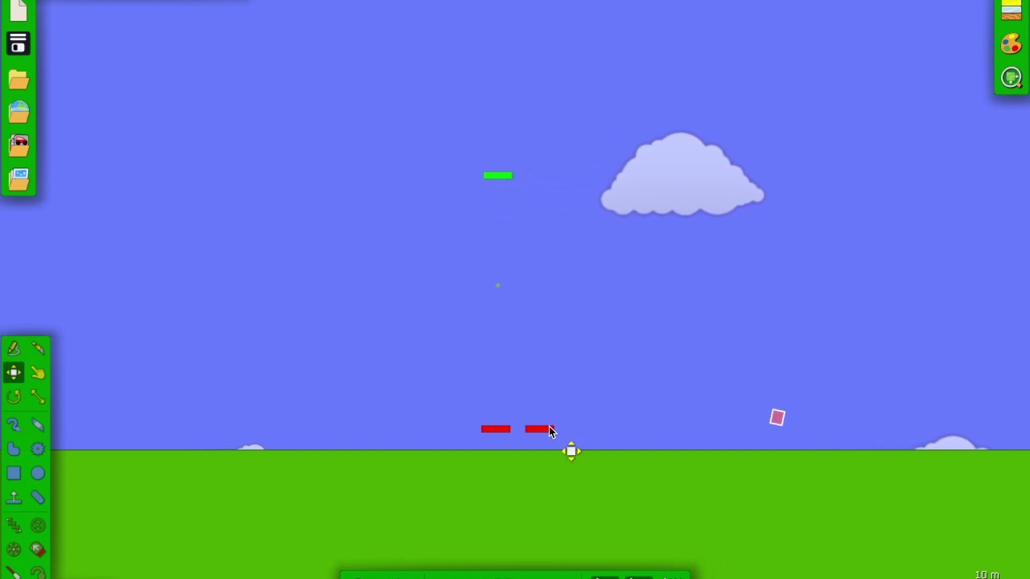
Step: Move the duplicate red box to the right and delete it, keeping only the original red box
drag(557, 429, 845, 441)
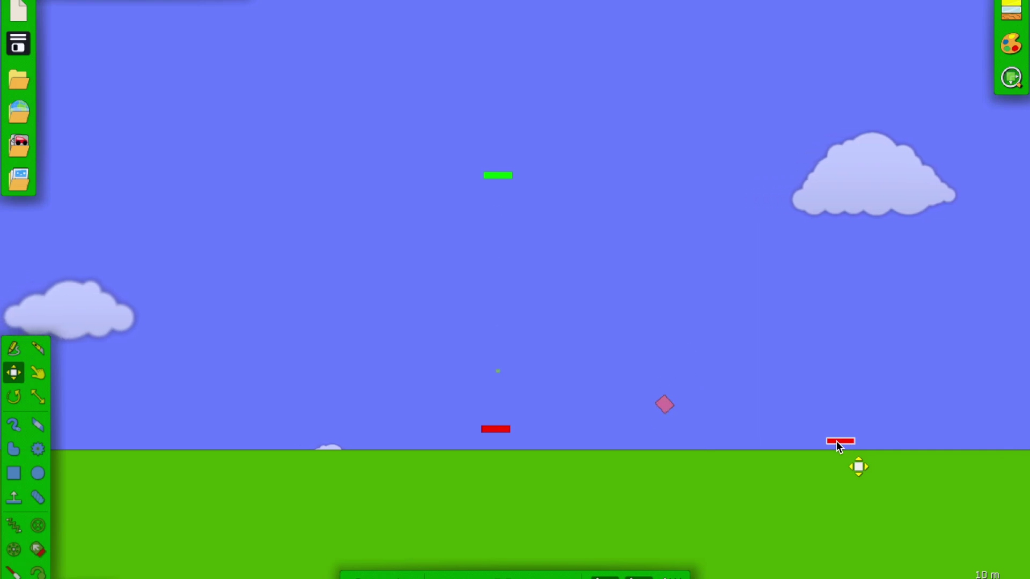
key(Delete)
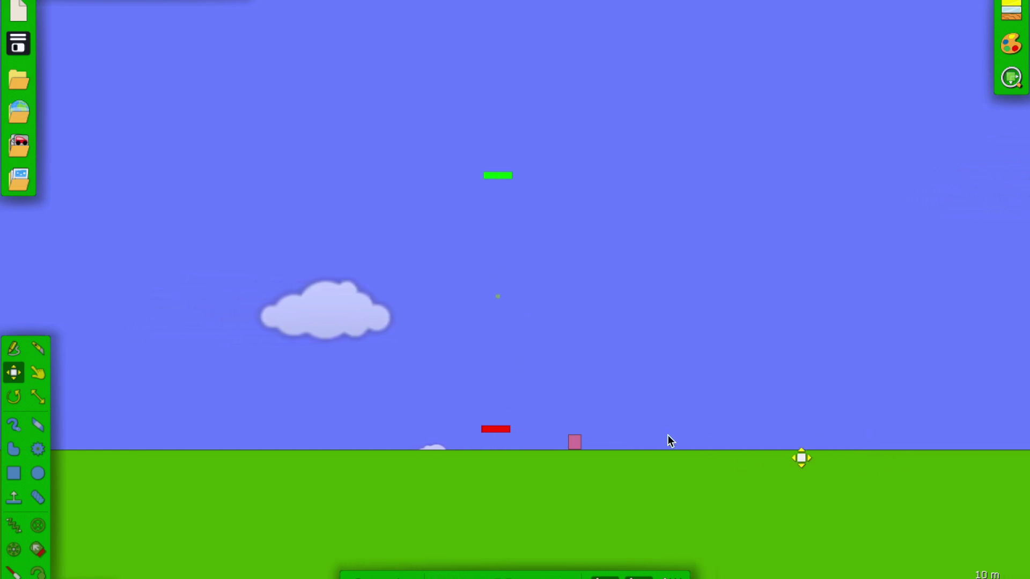
scroll(457, 386, up, 2)
scroll(457, 385, up, 1)
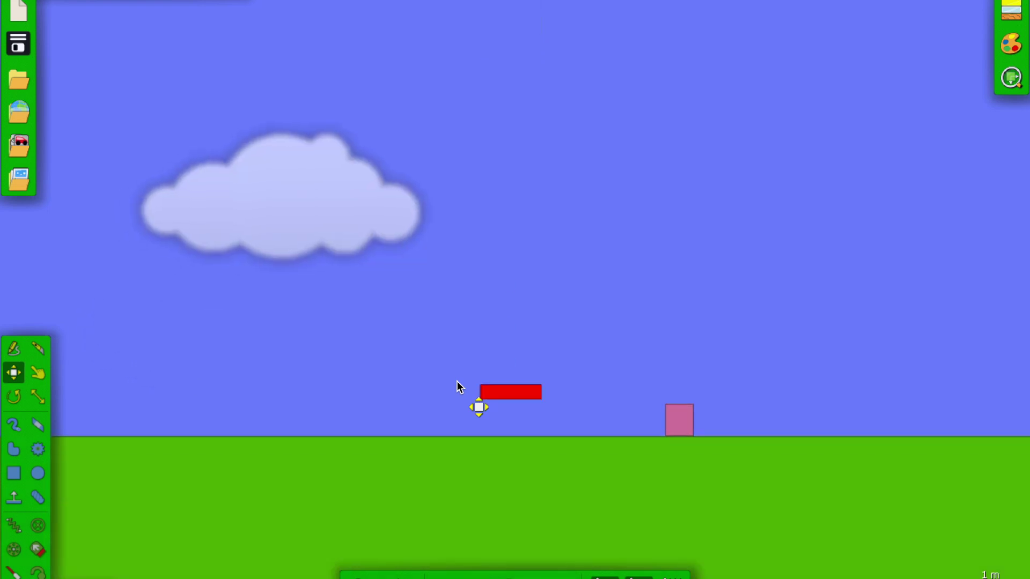
scroll(458, 389, up, 2)
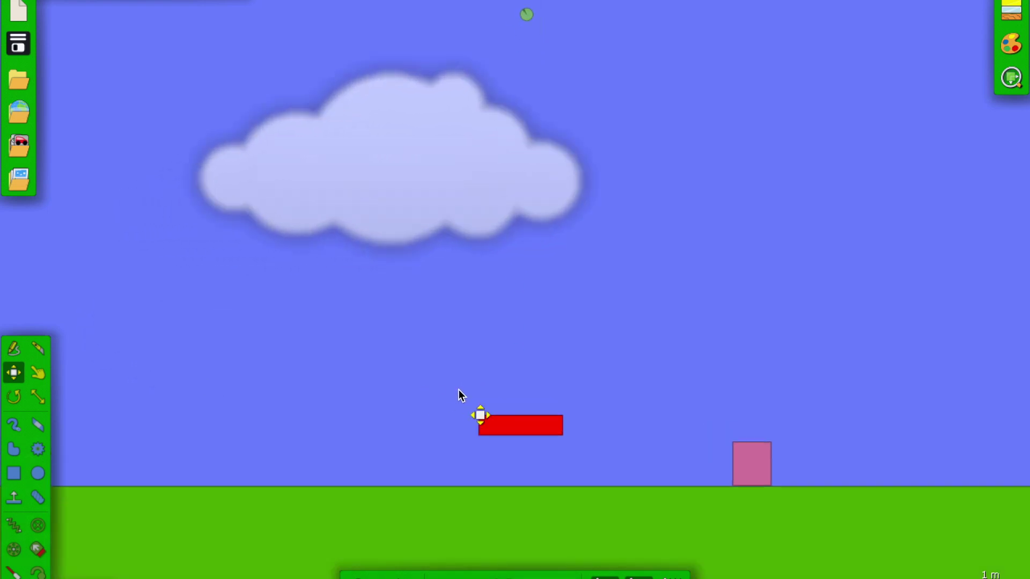